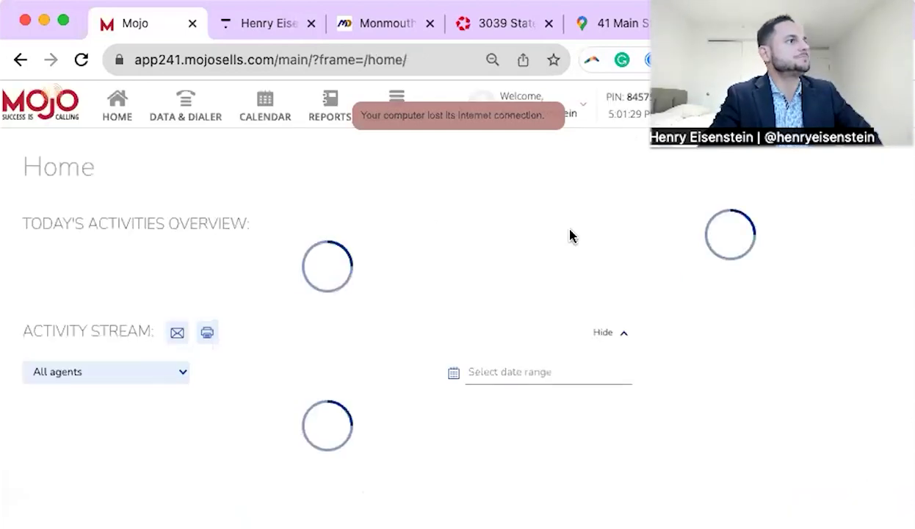
Open the account settings and review the Power Dialer options for Zone Guard and Live Answer Beep.
{"action": "left_click", "coordinate": [531, 94]}
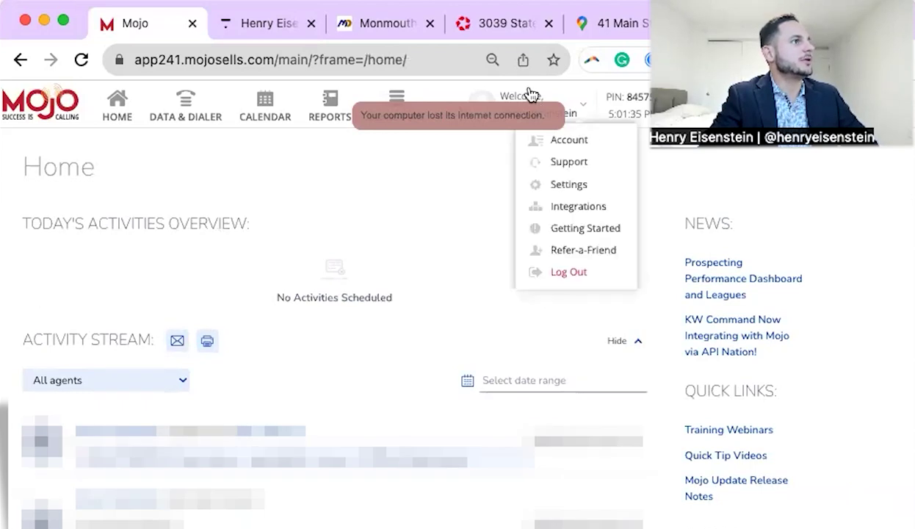
{"action": "left_click", "coordinate": [561, 187]}
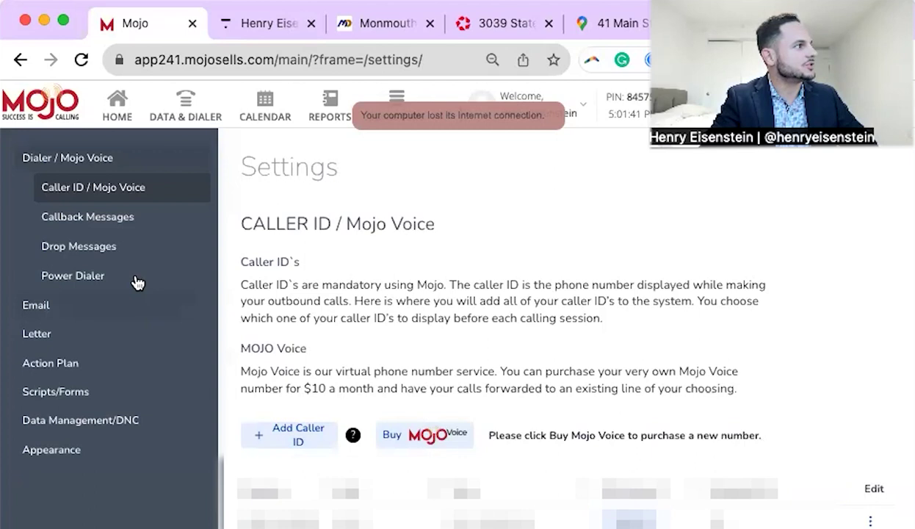
{"action": "left_click", "coordinate": [136, 282]}
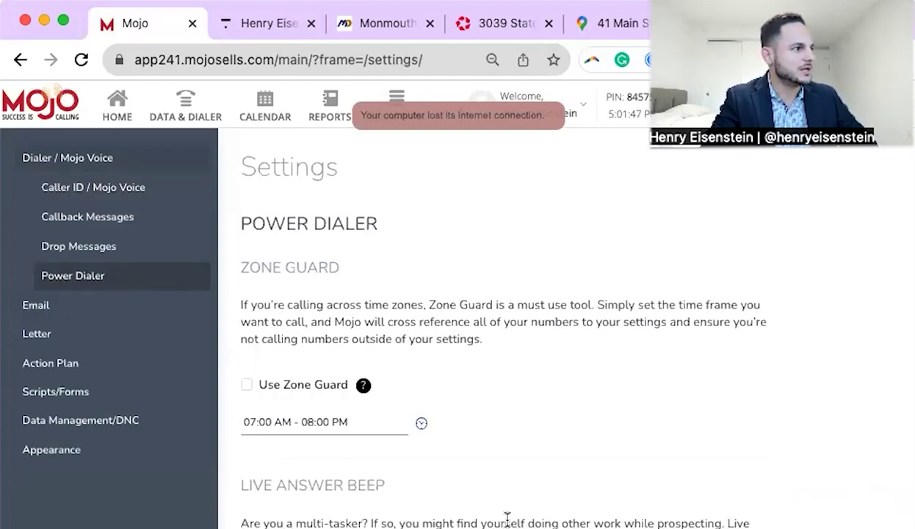
{"action": "scroll", "coordinate": [505, 520], "scroll_direction": "down", "scroll_amount": 5}
{"action": "scroll", "coordinate": [507, 523], "scroll_direction": "up", "scroll_amount": 5}
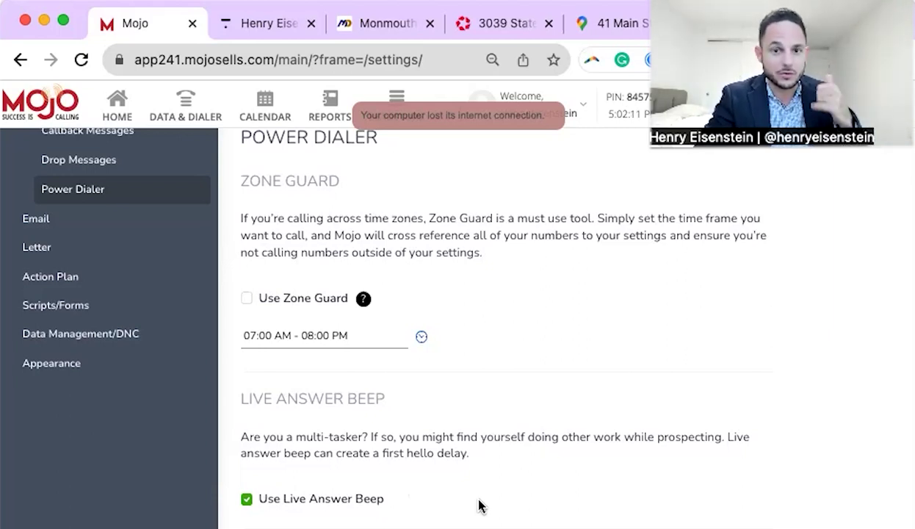
{"action": "scroll", "coordinate": [455, 511], "scroll_direction": "up", "scroll_amount": 2}
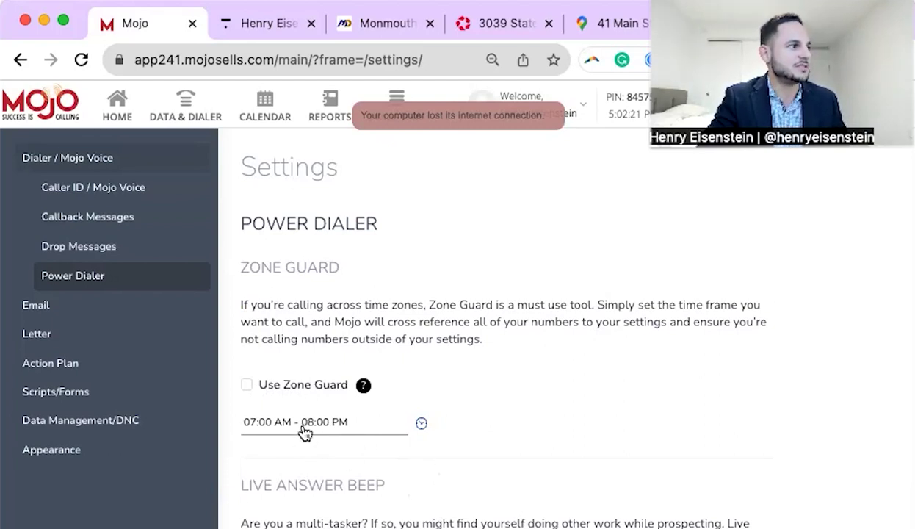
Review the Caller ID / Mojo Voice, Callback Messages and Drop Messages settings.
{"action": "left_click", "coordinate": [116, 192]}
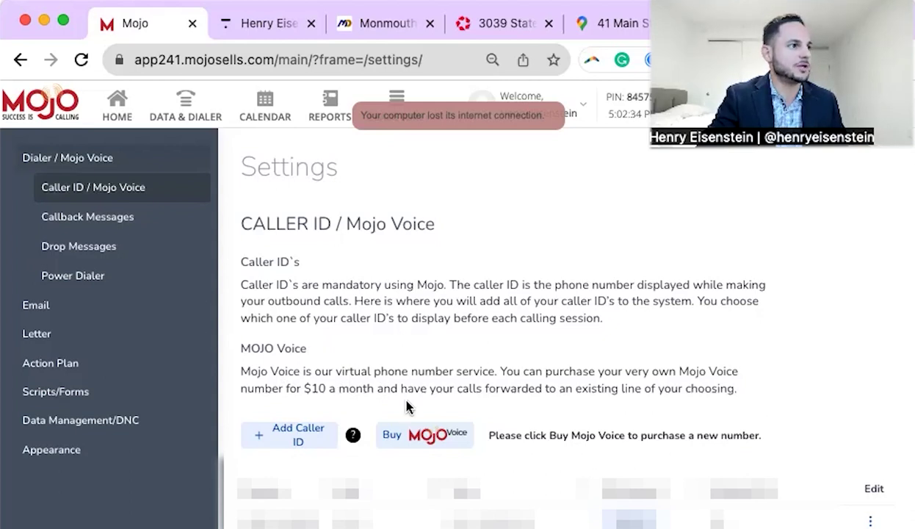
{"action": "left_click", "coordinate": [288, 450]}
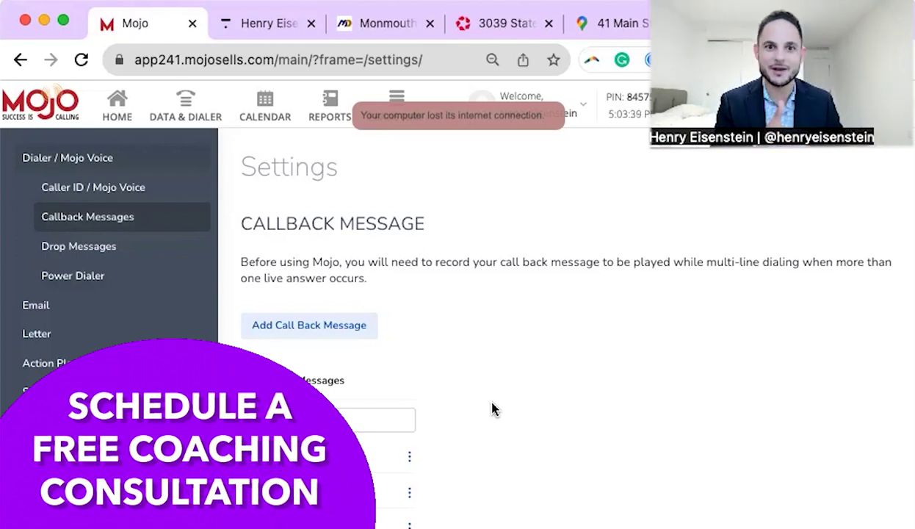
{"action": "left_click", "coordinate": [103, 250]}
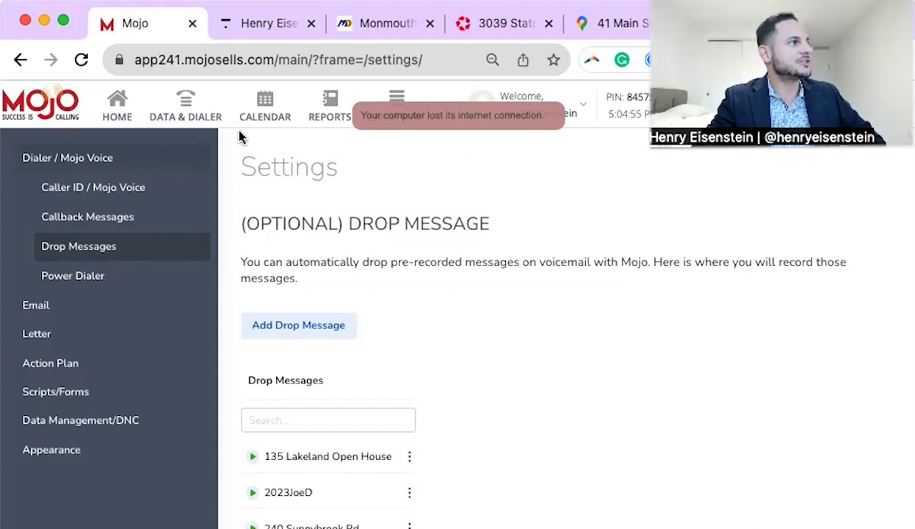
Start a lead file import from the data and dialer area and upload Multi Fam List - v1.xlsx.
{"action": "left_click", "coordinate": [120, 100]}
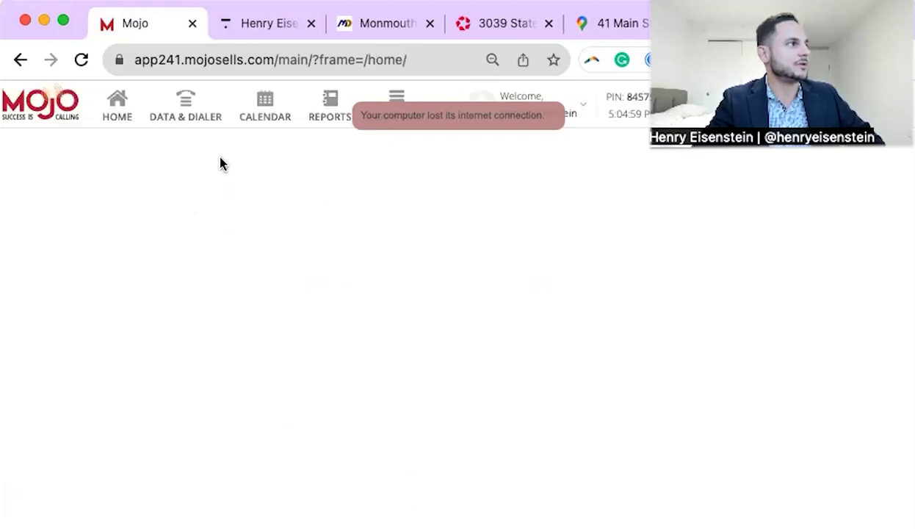
{"action": "left_click", "coordinate": [185, 104]}
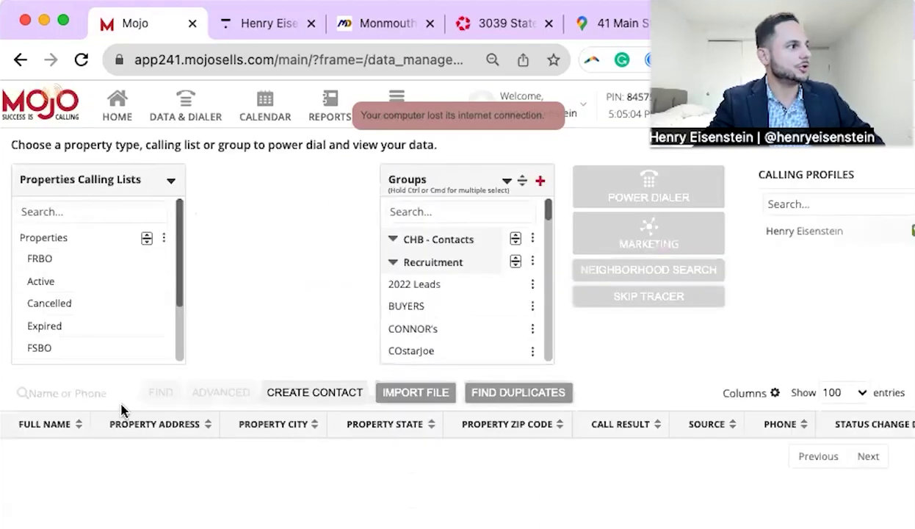
{"action": "left_click", "coordinate": [422, 401]}
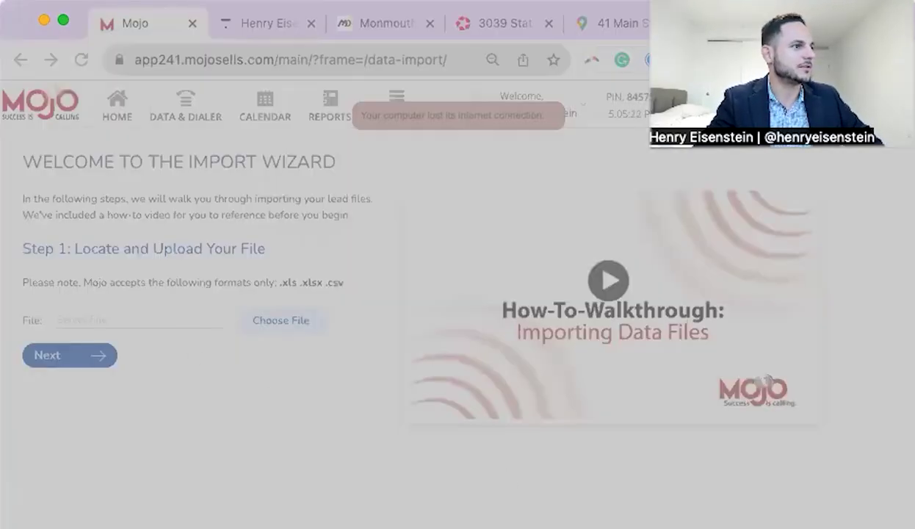
{"action": "key", "text": "Return"}
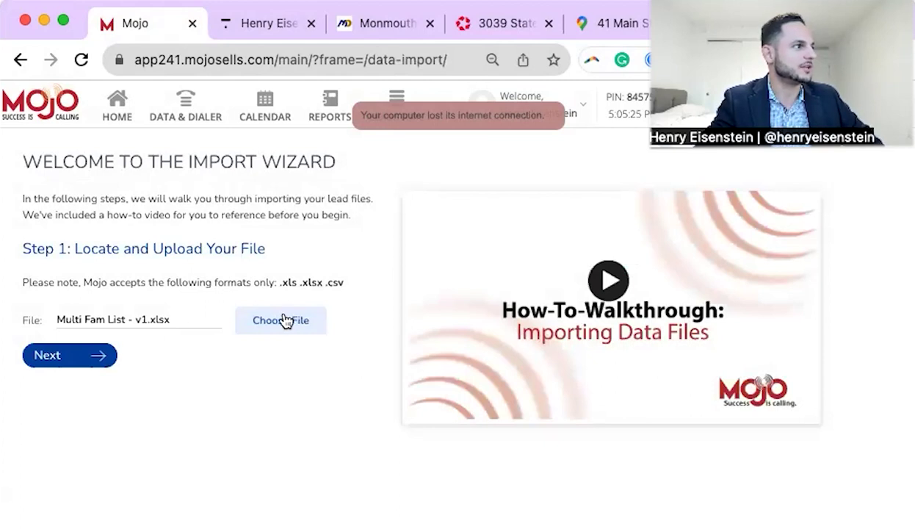
{"action": "left_click", "coordinate": [67, 357]}
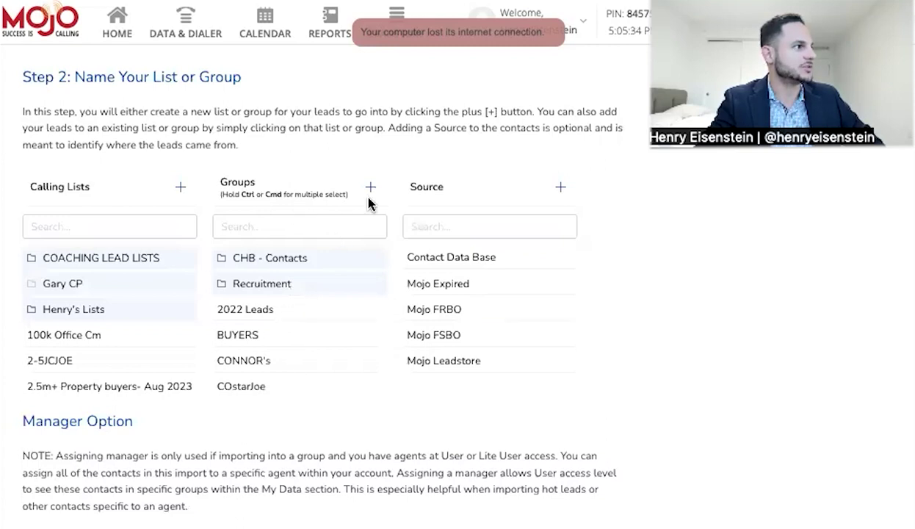
Create a new calling list named Multi Family for the import and continue to field mapping.
{"action": "left_click", "coordinate": [182, 187]}
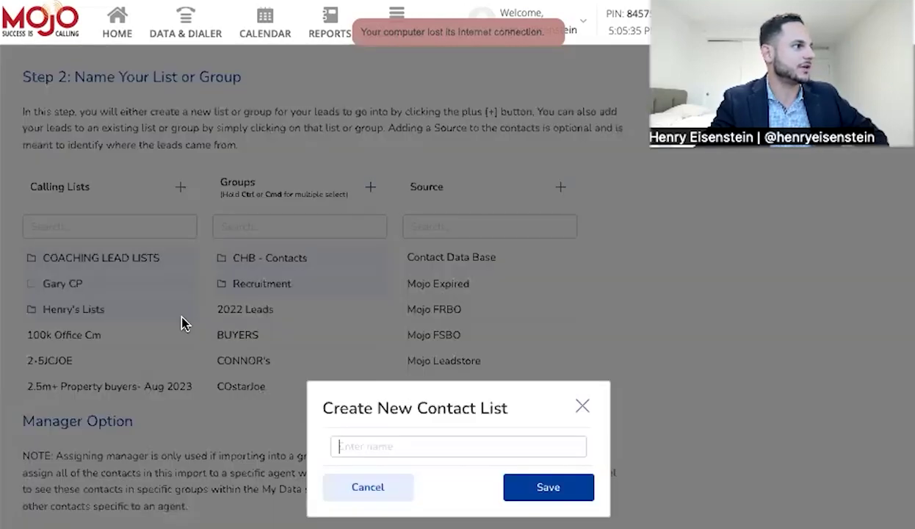
{"action": "type", "text": "Multi "}
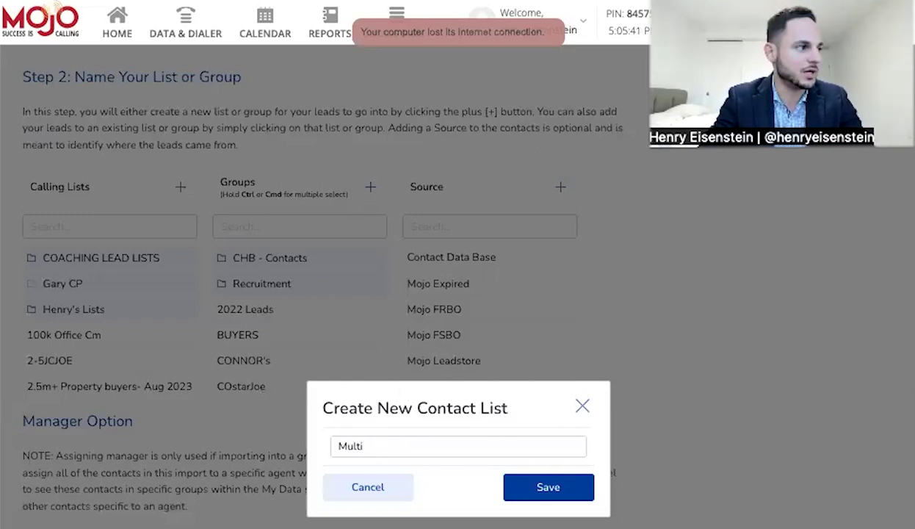
{"action": "type", "text": "Family"}
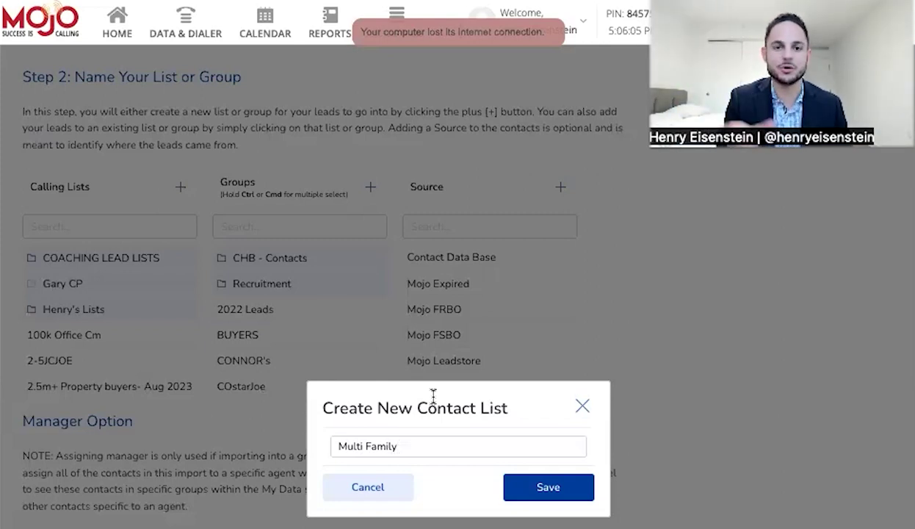
{"action": "key", "text": "Return"}
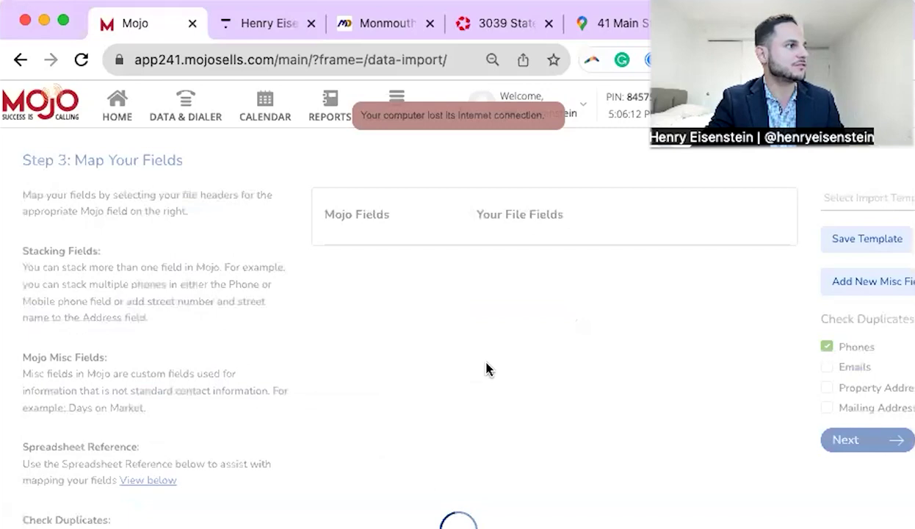
Map the First or Full Name field to the Owner Name column of the file.
{"action": "scroll", "coordinate": [435, 447], "scroll_direction": "down", "scroll_amount": 3}
{"action": "scroll", "coordinate": [551, 382], "scroll_direction": "down", "scroll_amount": 1}
{"action": "scroll", "coordinate": [515, 471], "scroll_direction": "up", "scroll_amount": 4}
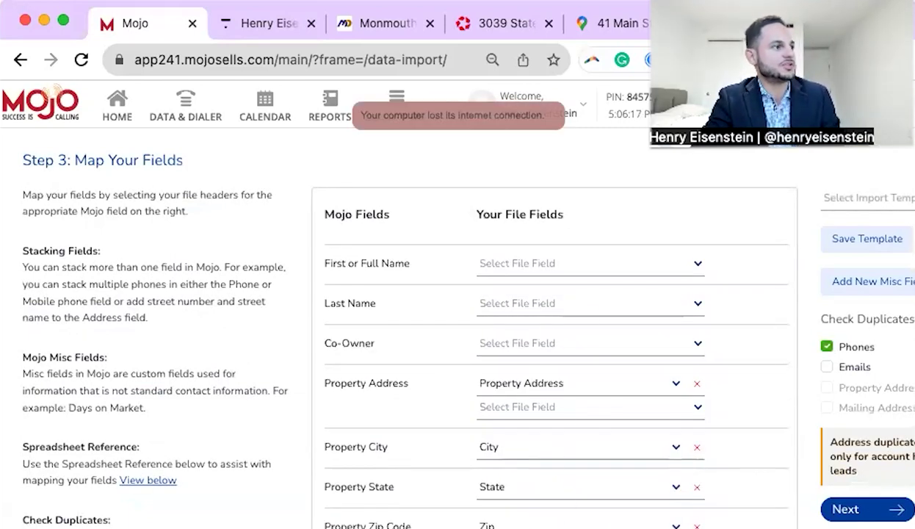
{"action": "left_click", "coordinate": [554, 273]}
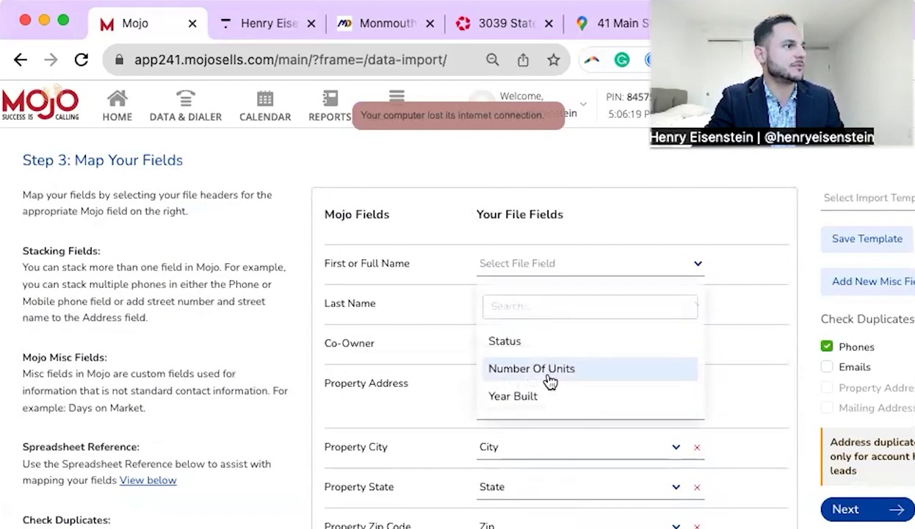
{"action": "scroll", "coordinate": [551, 384], "scroll_direction": "down", "scroll_amount": 1}
{"action": "scroll", "coordinate": [552, 383], "scroll_direction": "down", "scroll_amount": 2}
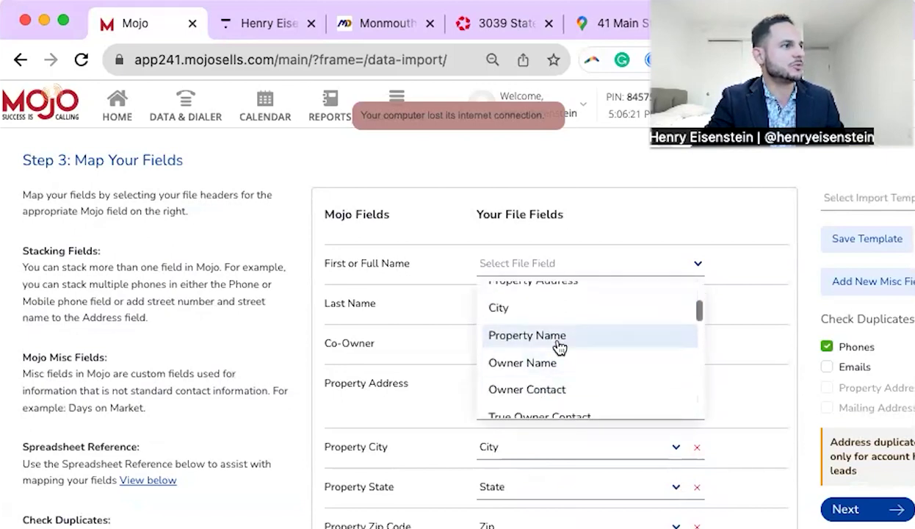
{"action": "left_click", "coordinate": [569, 365]}
Map the Last Name field to the True Owner Name column of the file.
{"action": "left_click", "coordinate": [556, 332]}
{"action": "scroll", "coordinate": [563, 441], "scroll_direction": "down", "scroll_amount": 2}
{"action": "scroll", "coordinate": [563, 432], "scroll_direction": "down", "scroll_amount": 5}
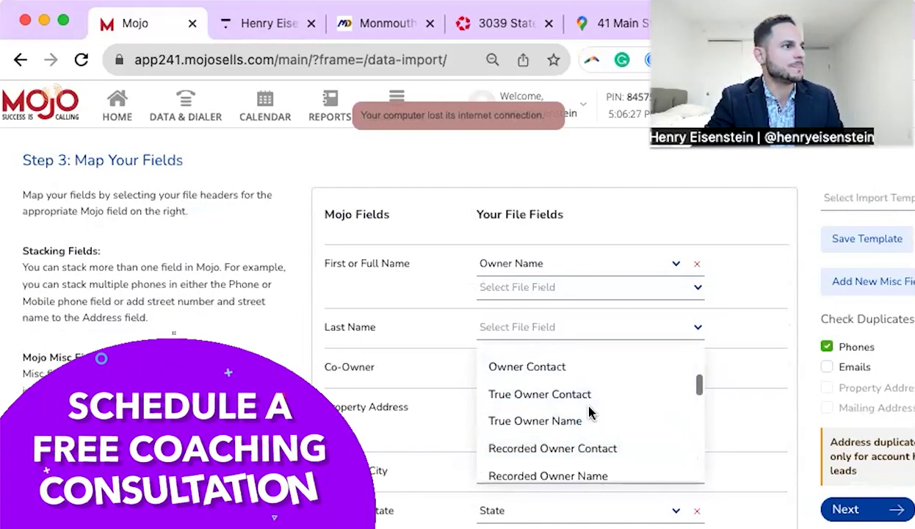
{"action": "left_click", "coordinate": [587, 423]}
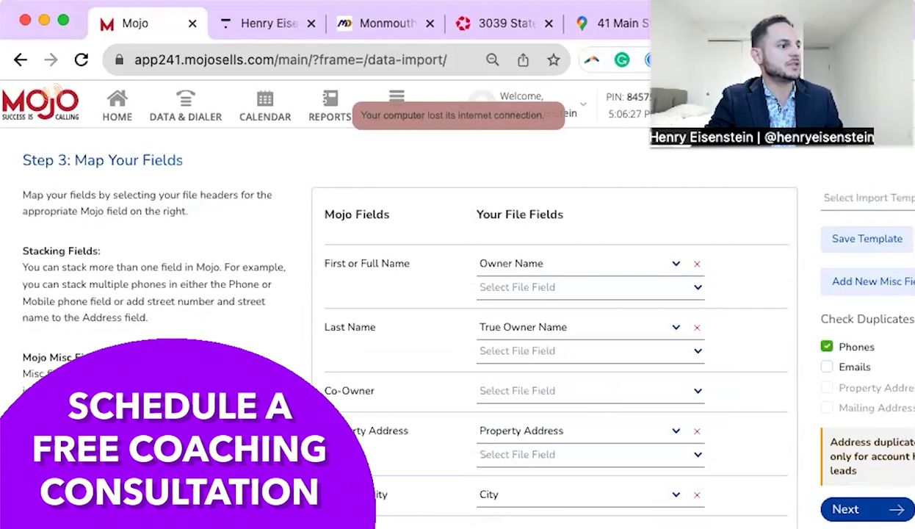
Check the remaining field mappings and continue to the final import stage.
{"action": "scroll", "coordinate": [558, 367], "scroll_direction": "down", "scroll_amount": 5}
{"action": "scroll", "coordinate": [599, 514], "scroll_direction": "down", "scroll_amount": 10}
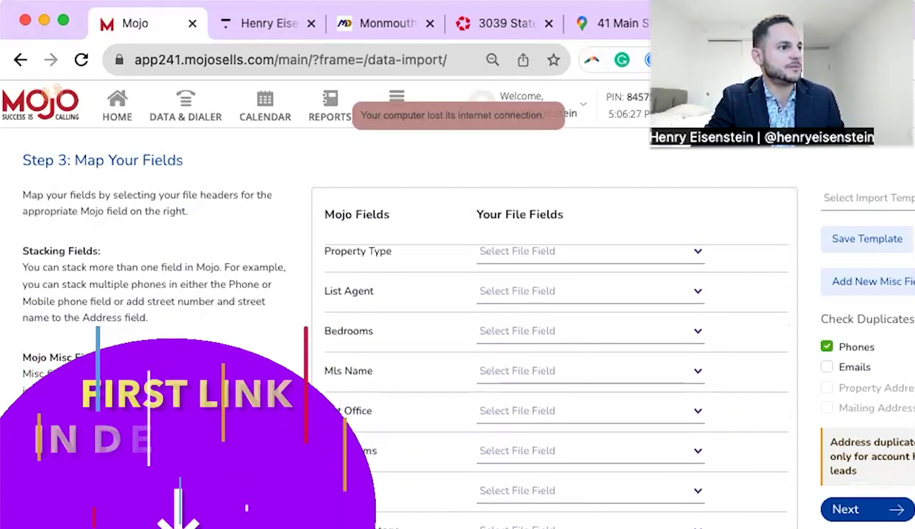
{"action": "left_click", "coordinate": [863, 510]}
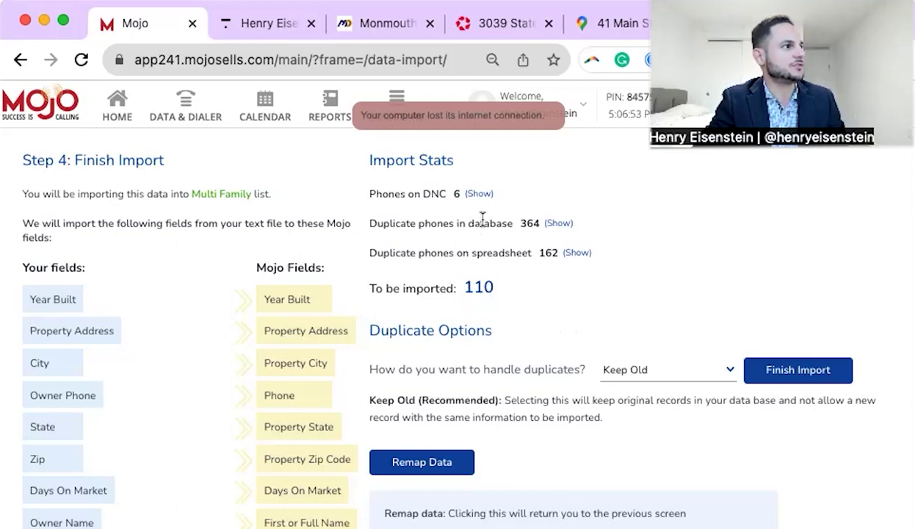
Set duplicate handling to Import New and Old and finish the import.
{"action": "left_click", "coordinate": [708, 383]}
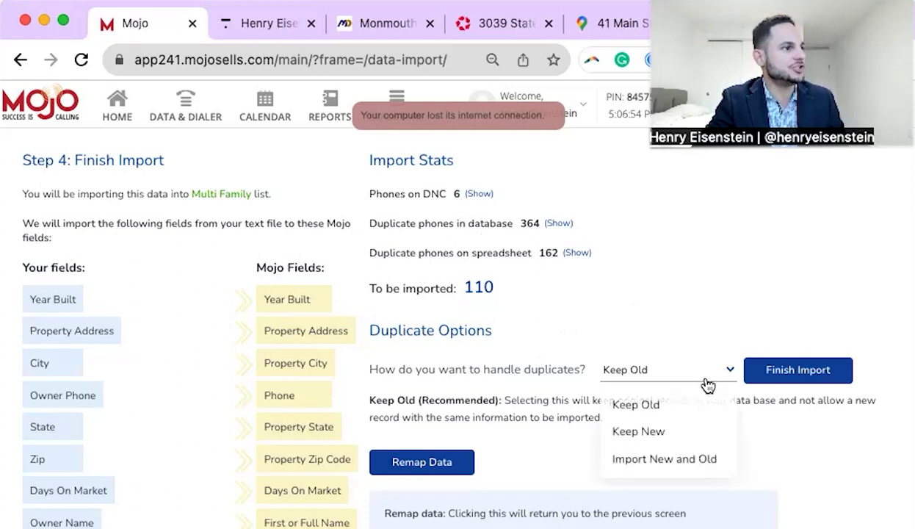
{"action": "left_click", "coordinate": [687, 457]}
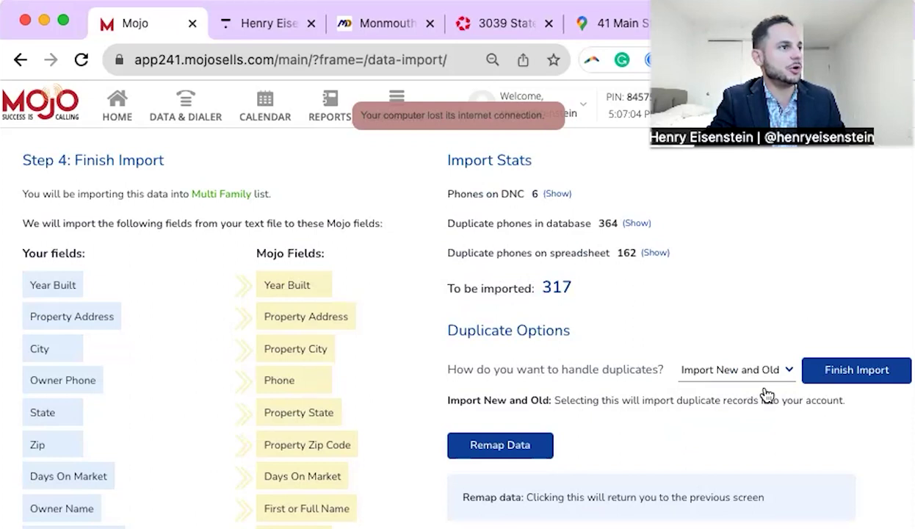
{"action": "left_click", "coordinate": [869, 386]}
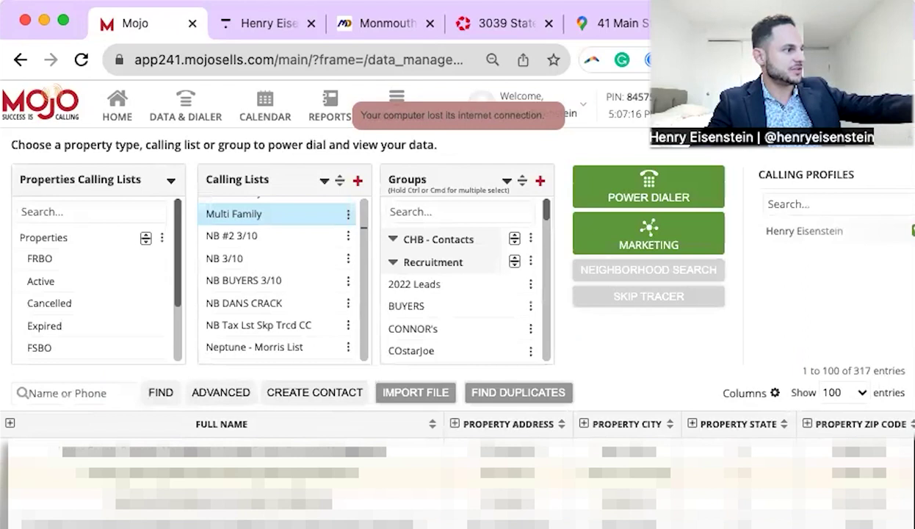
Open the Power Dialer for the Multi Family list and review its calling mode and call settings.
{"action": "left_click", "coordinate": [651, 200]}
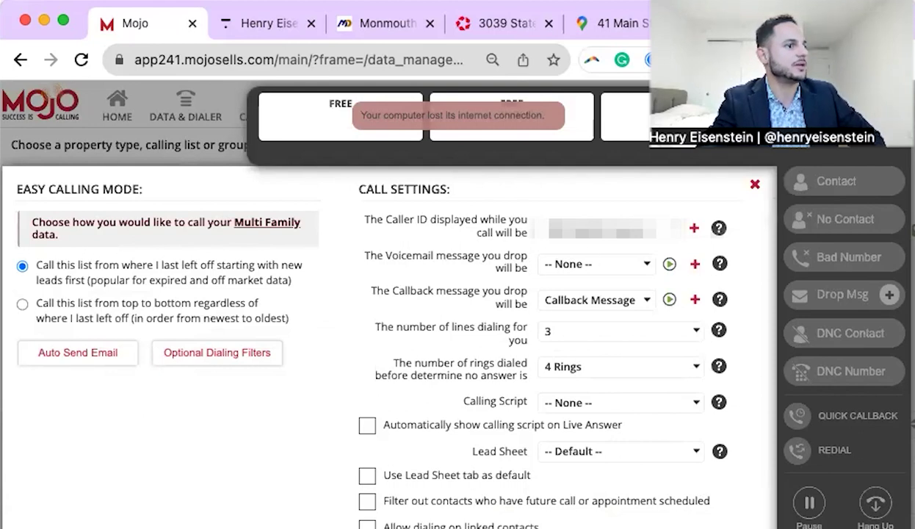
{"action": "key", "text": "Escape"}
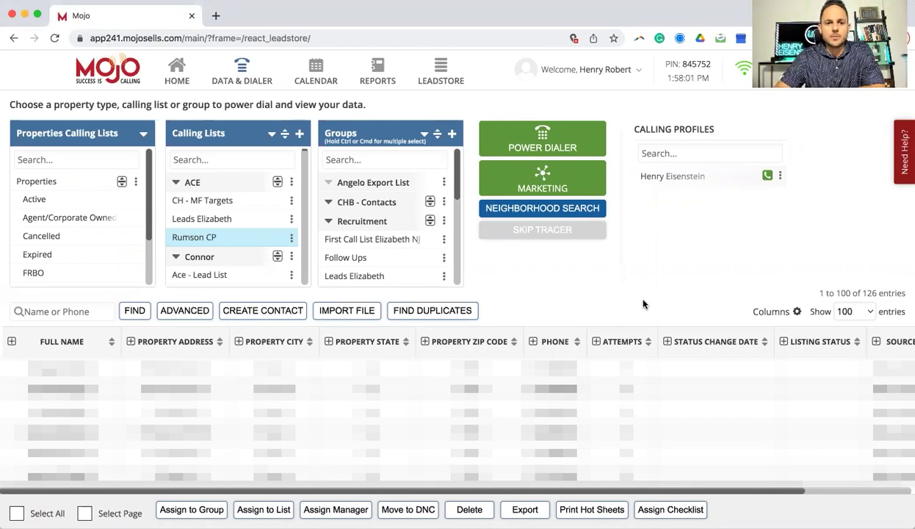
Open the Leadstore and review the available lead data subscriptions and their monthly prices.
{"action": "left_click", "coordinate": [440, 71]}
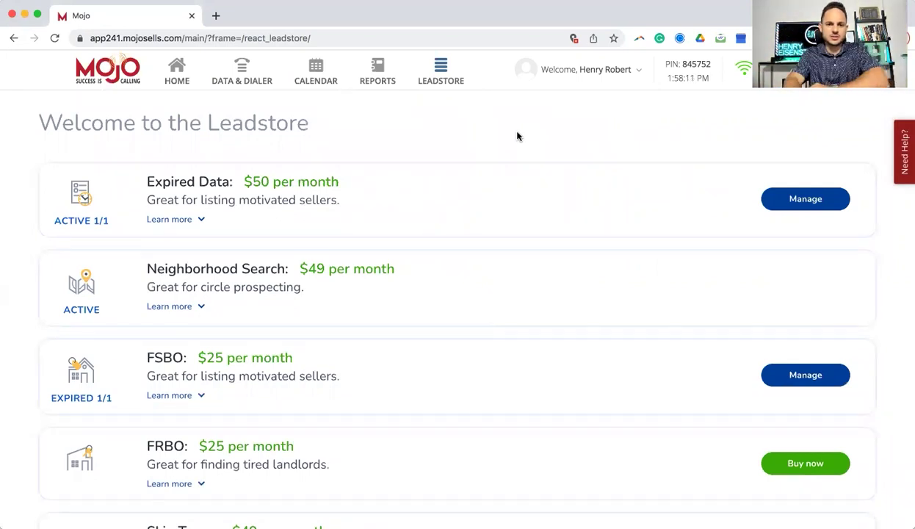
{"action": "scroll", "coordinate": [504, 213], "scroll_direction": "down", "scroll_amount": 2}
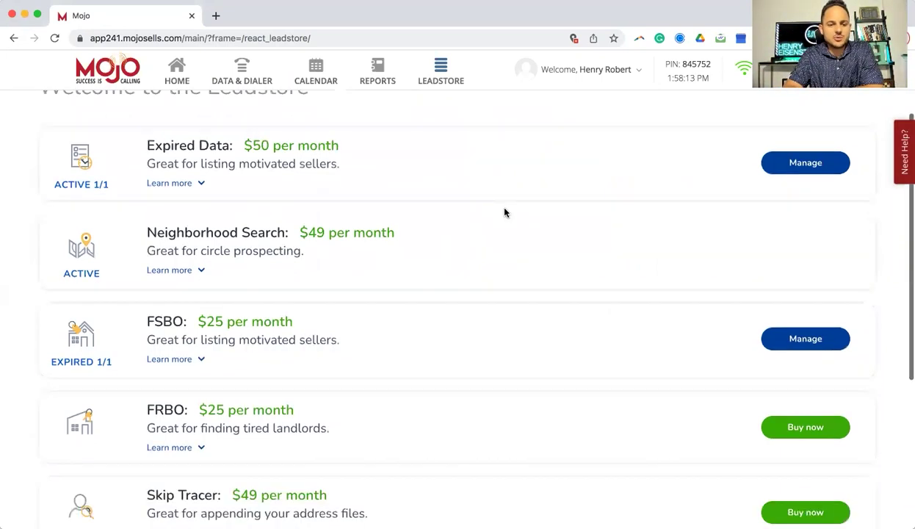
{"action": "scroll", "coordinate": [504, 213], "scroll_direction": "up", "scroll_amount": 2}
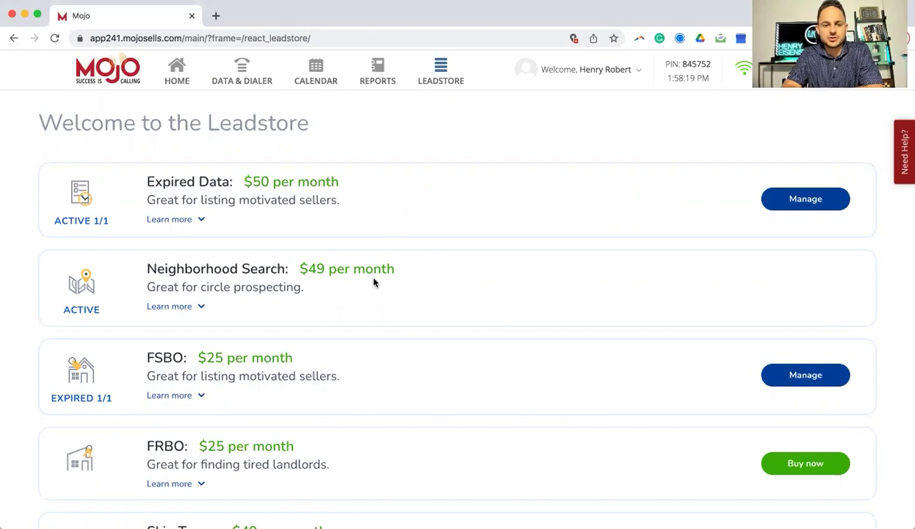
{"action": "scroll", "coordinate": [374, 343], "scroll_direction": "down", "scroll_amount": 2}
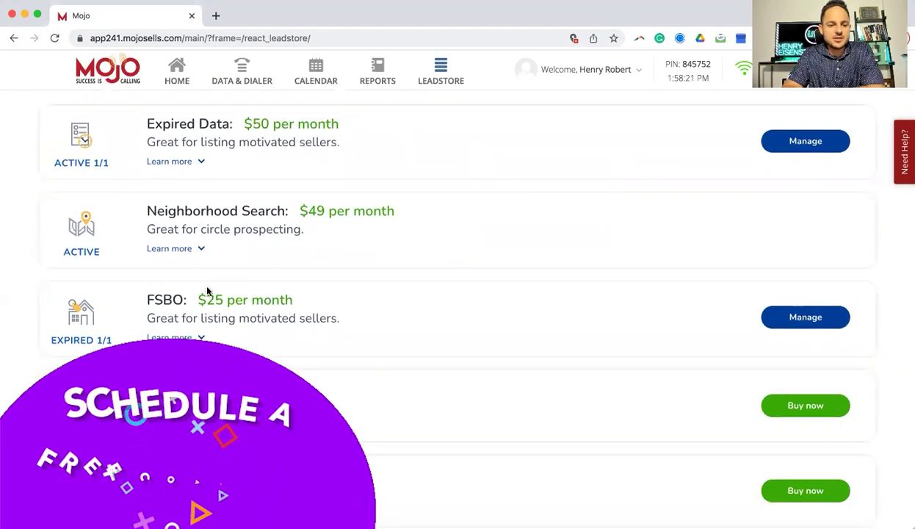
{"action": "scroll", "coordinate": [424, 314], "scroll_direction": "down", "scroll_amount": 1}
{"action": "scroll", "coordinate": [424, 314], "scroll_direction": "up", "scroll_amount": 3}
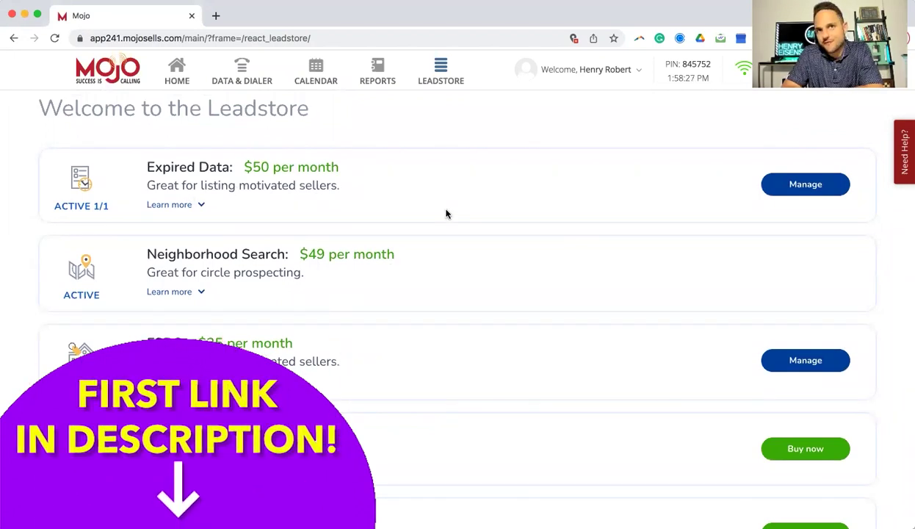
{"action": "scroll", "coordinate": [445, 213], "scroll_direction": "down", "scroll_amount": 5}
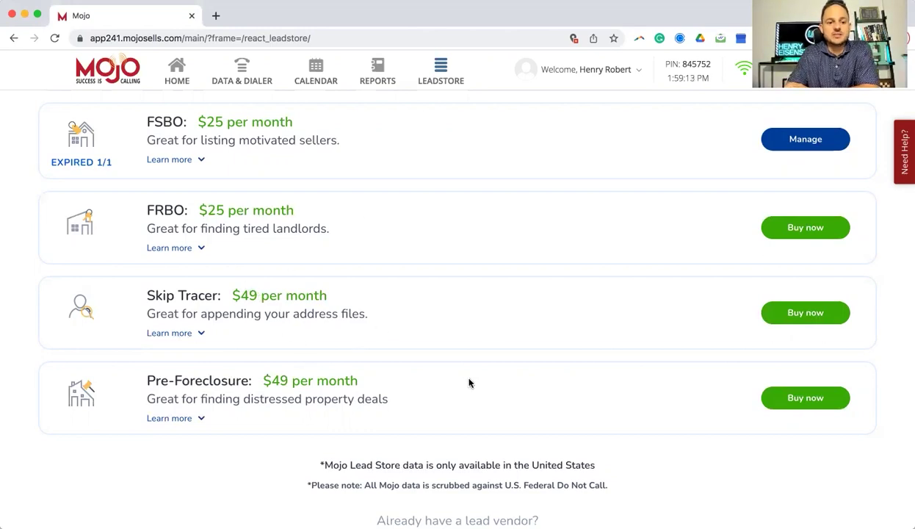
Open Neighborhood Search and navigate the map to the central New Jersey coast to view the previously mapped areas.
{"action": "scroll", "coordinate": [470, 382], "scroll_direction": "up", "scroll_amount": 5}
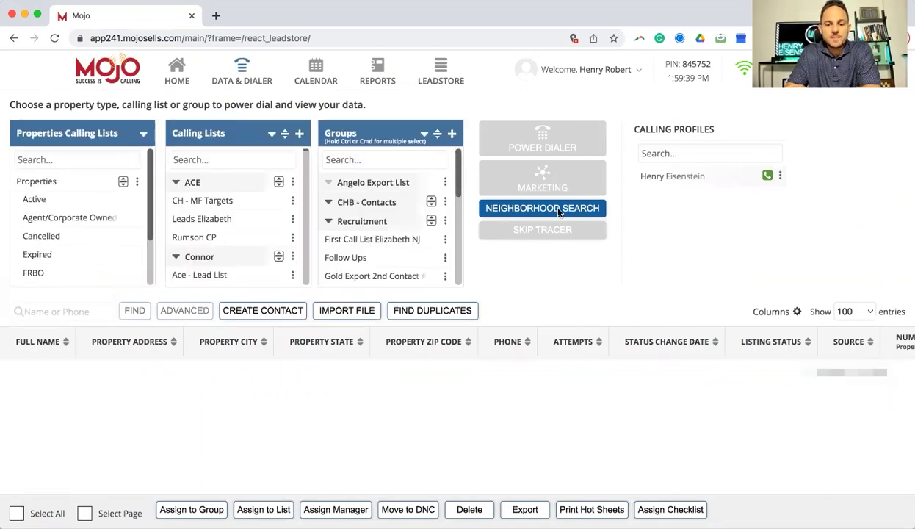
{"action": "left_click", "coordinate": [558, 210]}
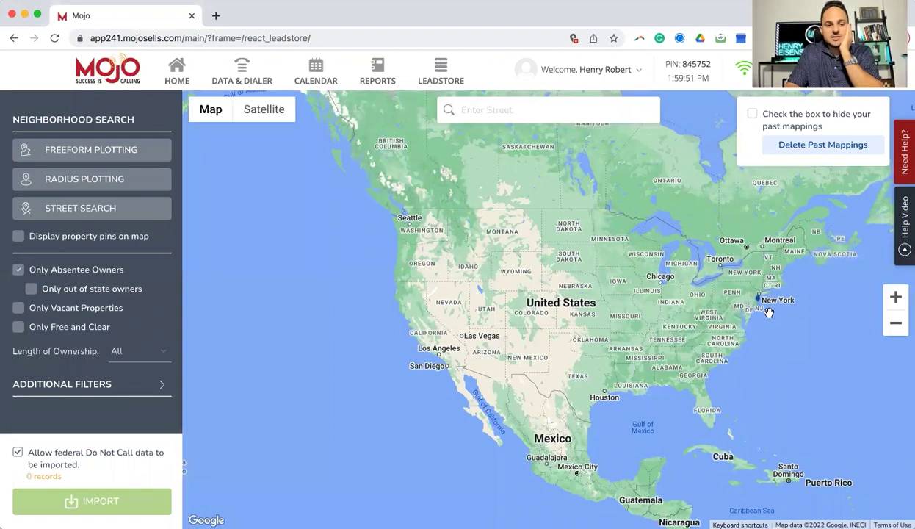
{"action": "left_click", "coordinate": [895, 296]}
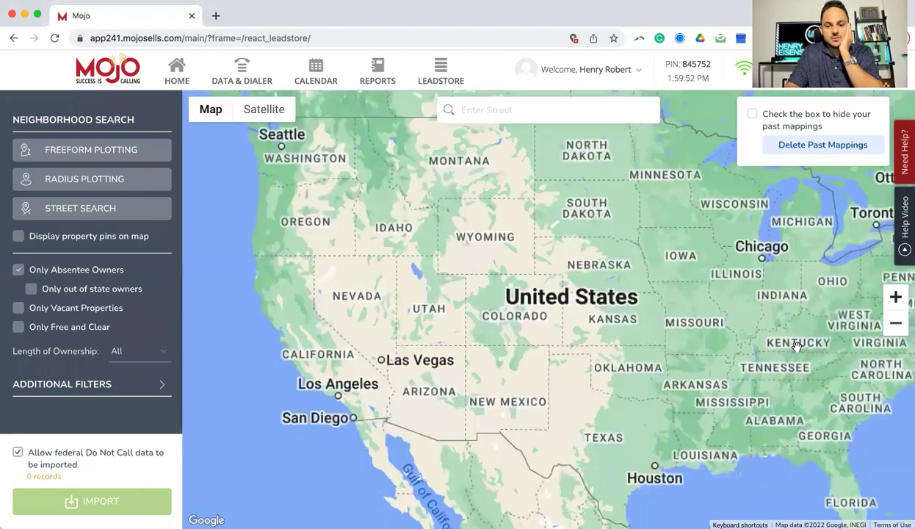
{"action": "left_click", "coordinate": [895, 297]}
{"action": "left_click_drag", "start_coordinate": [531, 340], "coordinate": [250, 342]}
{"action": "left_click_drag", "start_coordinate": [515, 350], "coordinate": [220, 345]}
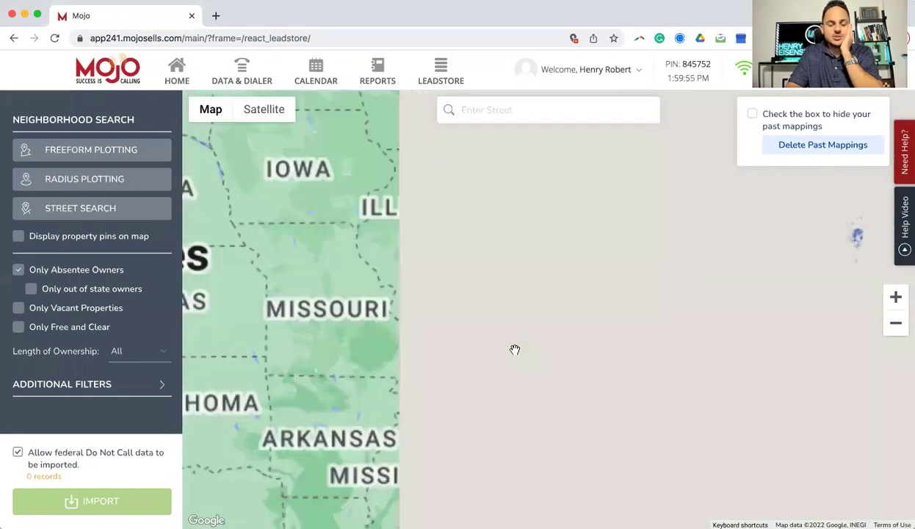
{"action": "left_click_drag", "start_coordinate": [805, 295], "coordinate": [712, 298]}
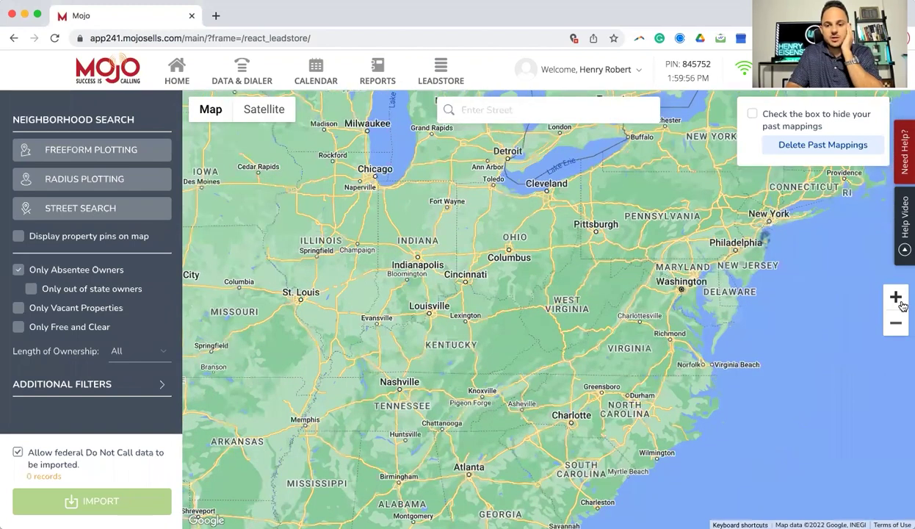
{"action": "scroll", "coordinate": [806, 268], "scroll_direction": "up", "scroll_amount": 3}
{"action": "scroll", "coordinate": [678, 273], "scroll_direction": "down", "scroll_amount": 1}
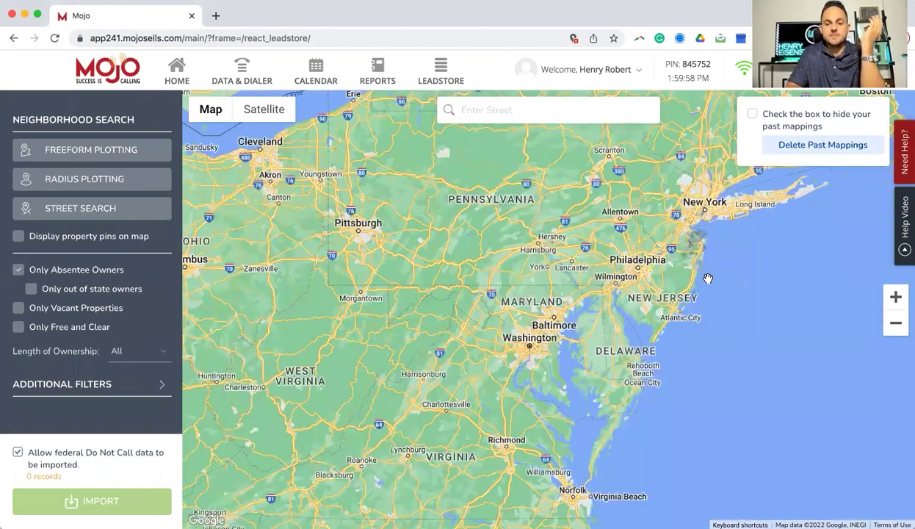
{"action": "left_click_drag", "start_coordinate": [694, 305], "coordinate": [667, 349]}
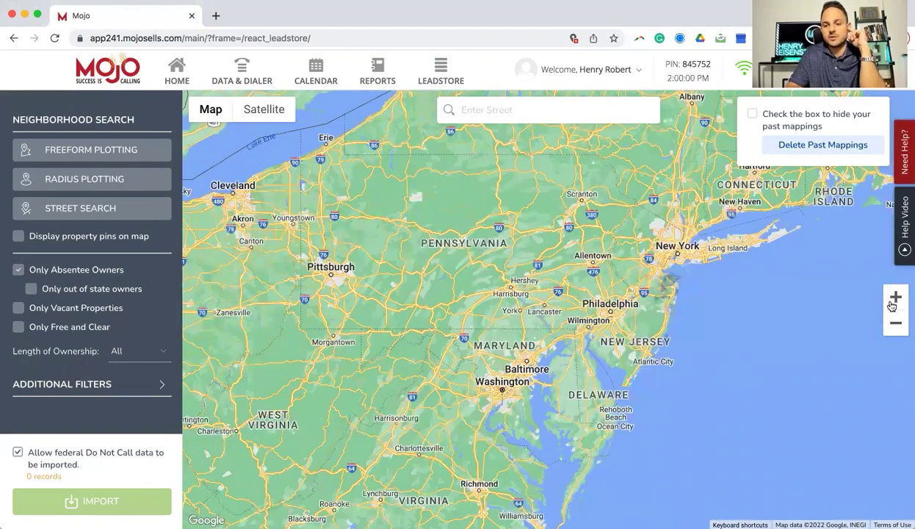
{"action": "left_click", "coordinate": [895, 297]}
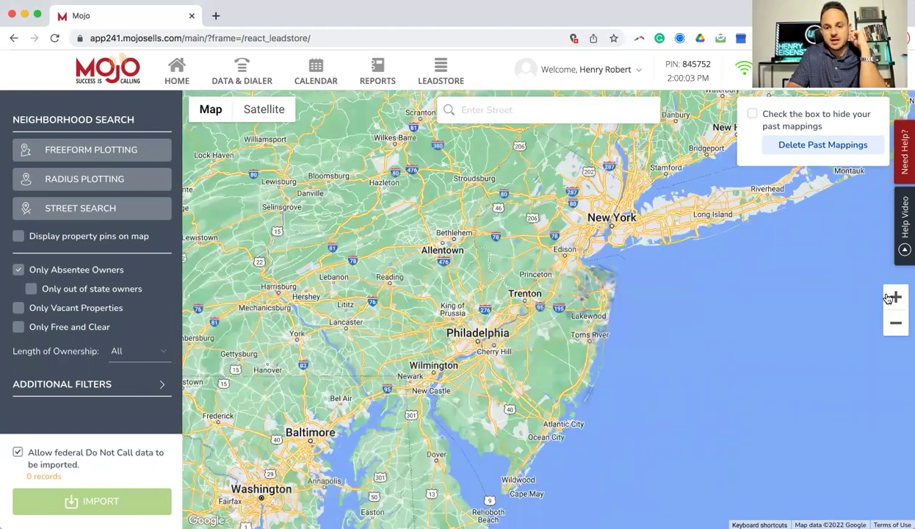
{"action": "double_click", "coordinate": [896, 297]}
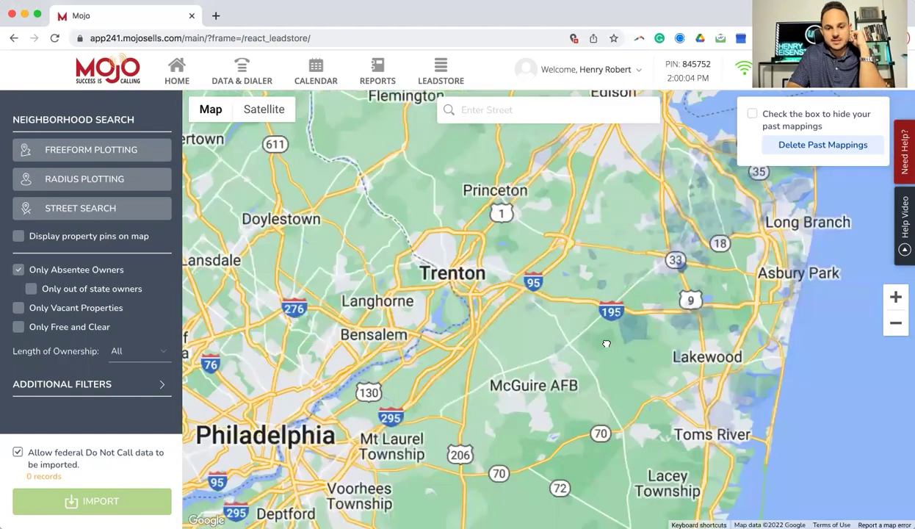
{"action": "left_click_drag", "start_coordinate": [669, 203], "coordinate": [528, 264]}
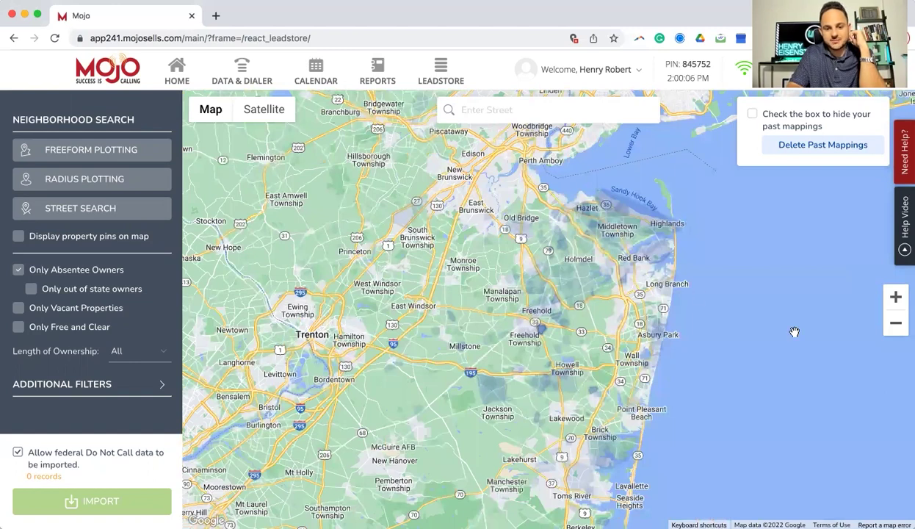
{"action": "scroll", "coordinate": [516, 323], "scroll_direction": "down", "scroll_amount": 2}
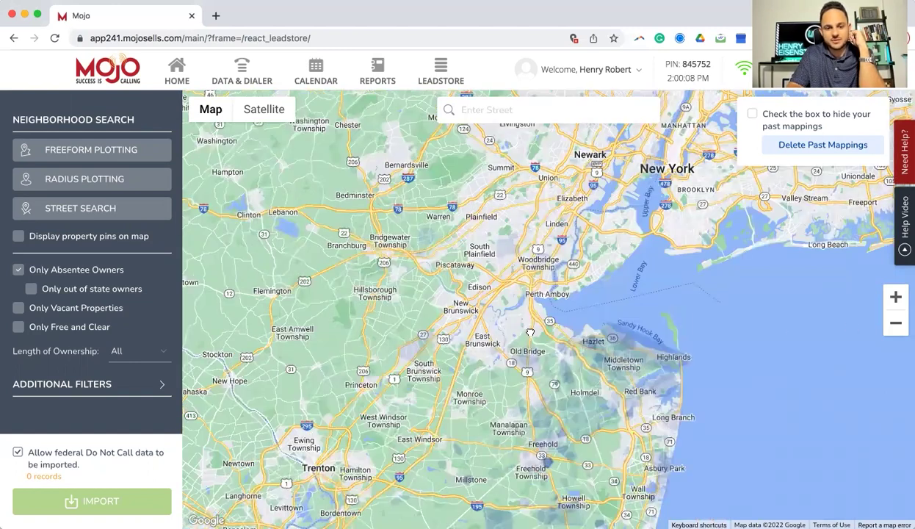
{"action": "scroll", "coordinate": [527, 283], "scroll_direction": "up", "scroll_amount": 2}
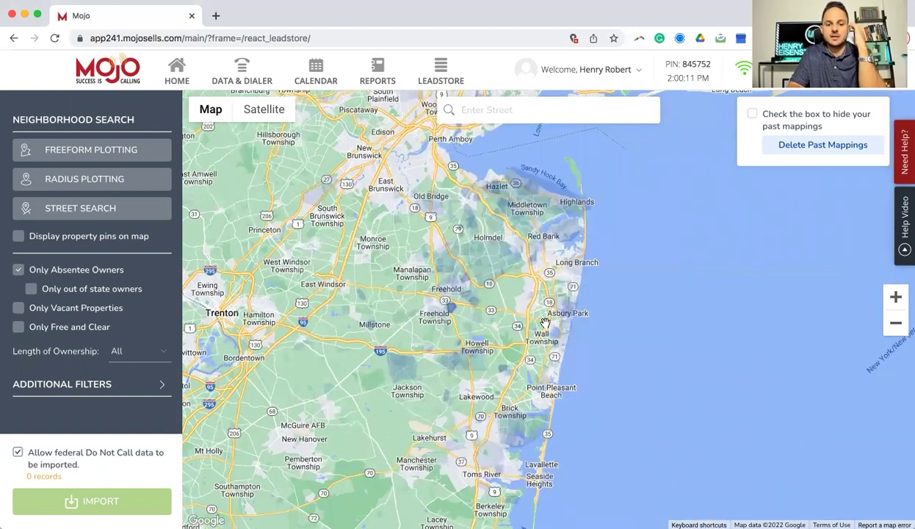
Examine the shaded past mappings along the Monmouth County shore, down to the streets of Asbury Park.
{"action": "left_click", "coordinate": [896, 297]}
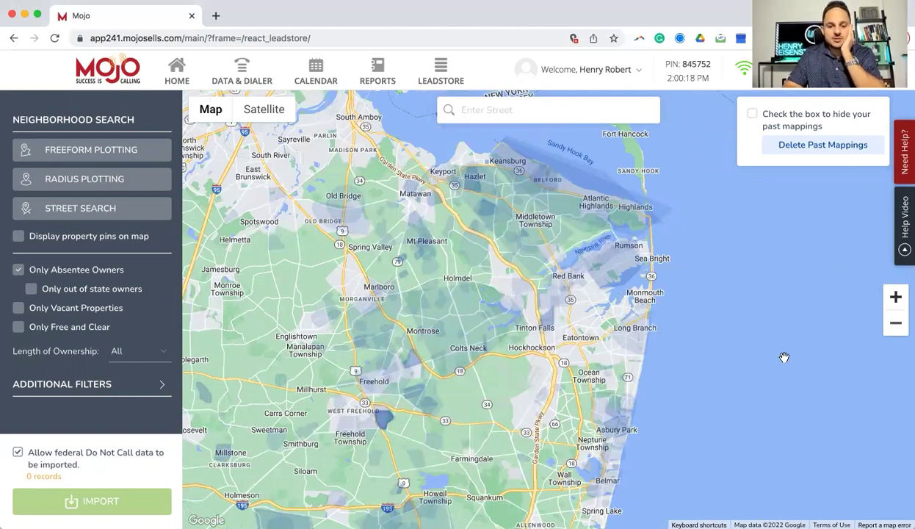
{"action": "scroll", "coordinate": [755, 310], "scroll_direction": "down", "scroll_amount": 2}
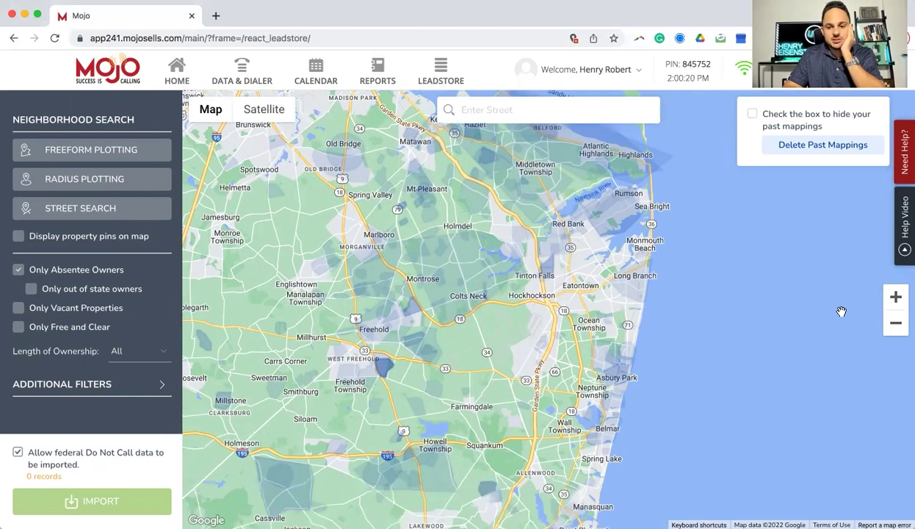
{"action": "left_click", "coordinate": [896, 297]}
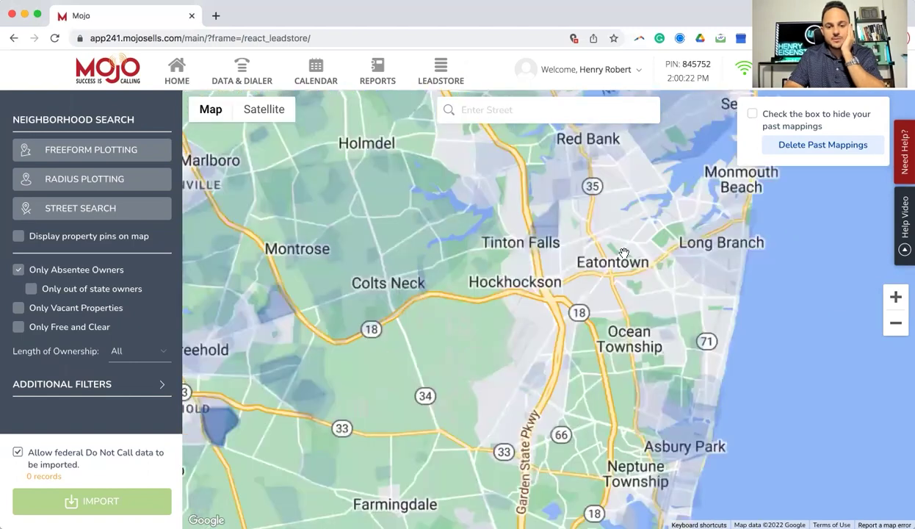
{"action": "scroll", "coordinate": [758, 352], "scroll_direction": "down", "scroll_amount": 3}
{"action": "scroll", "coordinate": [653, 256], "scroll_direction": "up", "scroll_amount": 2}
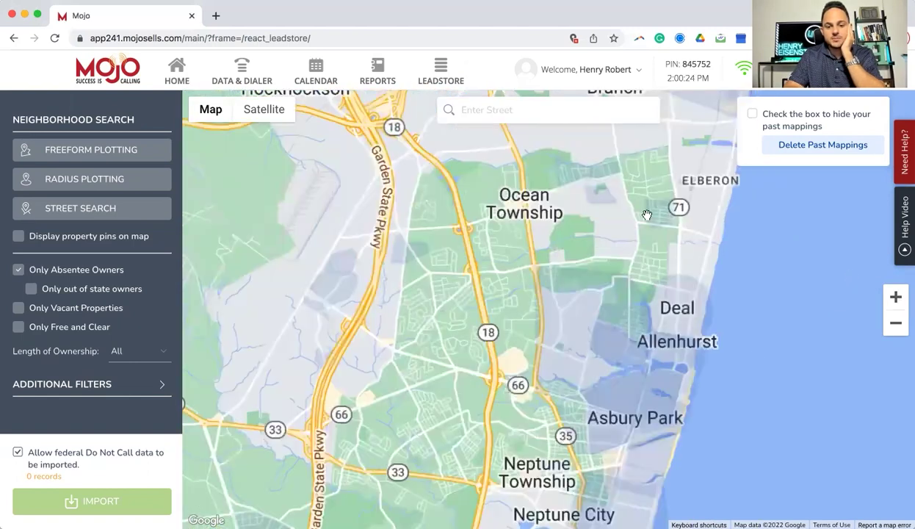
{"action": "scroll", "coordinate": [808, 253], "scroll_direction": "down", "scroll_amount": 5}
{"action": "scroll", "coordinate": [768, 367], "scroll_direction": "up", "scroll_amount": 2}
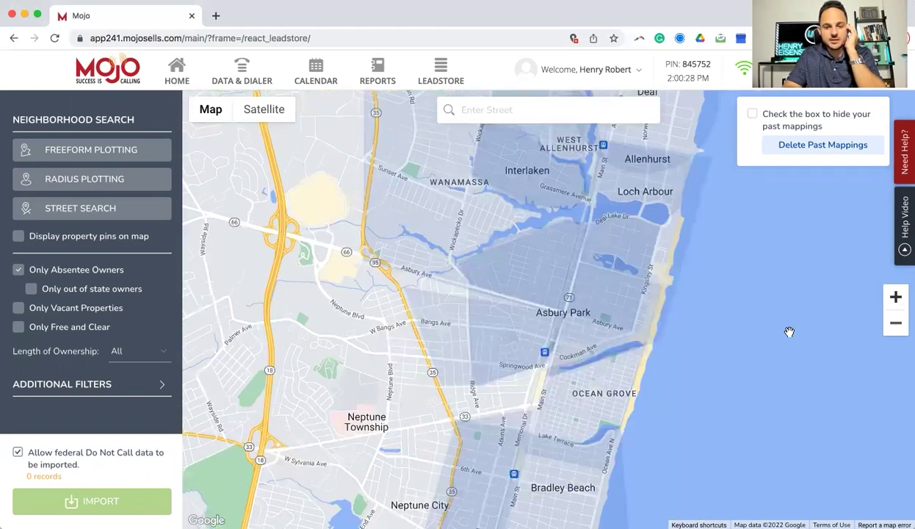
{"action": "scroll", "coordinate": [789, 332], "scroll_direction": "up", "scroll_amount": 2}
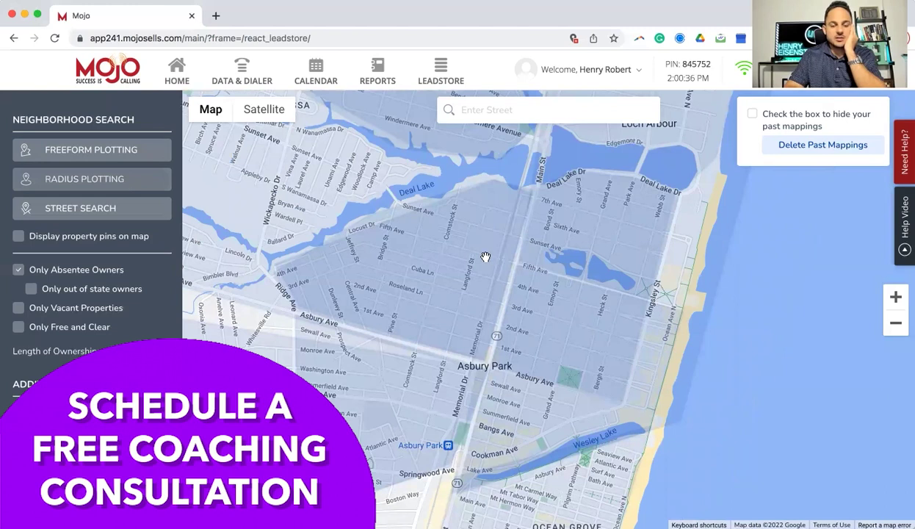
Plot a freeform area over eastern Asbury Park from Deal Lake Drive to Asbury Avenue, and turn off the Only Absentee Owners filter.
{"action": "left_click", "coordinate": [98, 149]}
{"action": "mouse_move", "coordinate": [539, 186]}
{"action": "left_mouse_down"}
{"action": "mouse_move", "coordinate": [527, 179]}
{"action": "mouse_move", "coordinate": [602, 161]}
{"action": "mouse_move", "coordinate": [700, 178]}
{"action": "mouse_move", "coordinate": [719, 195]}
{"action": "left_mouse_up"}
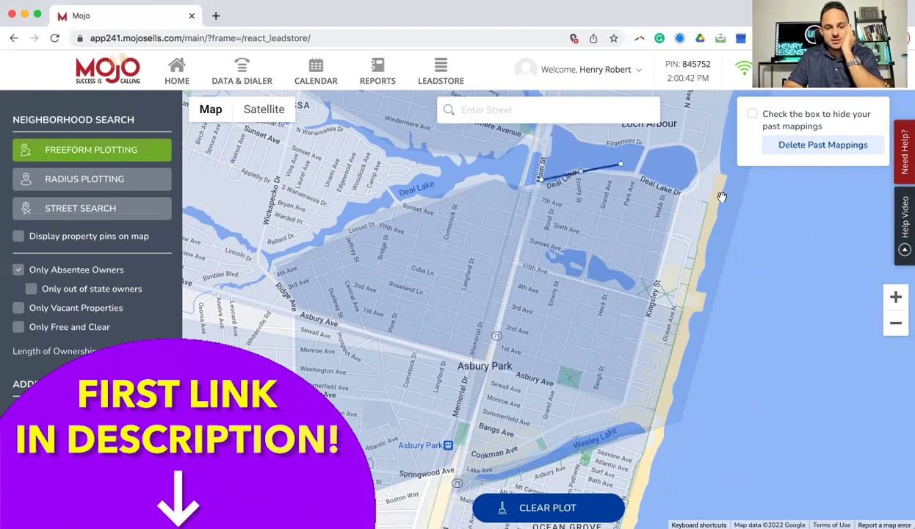
{"action": "left_click", "coordinate": [665, 413]}
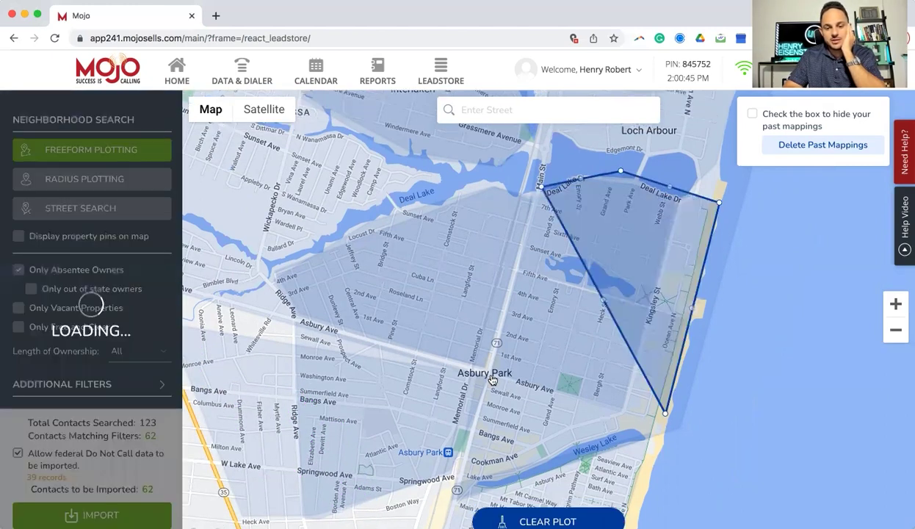
{"action": "left_click", "coordinate": [492, 376]}
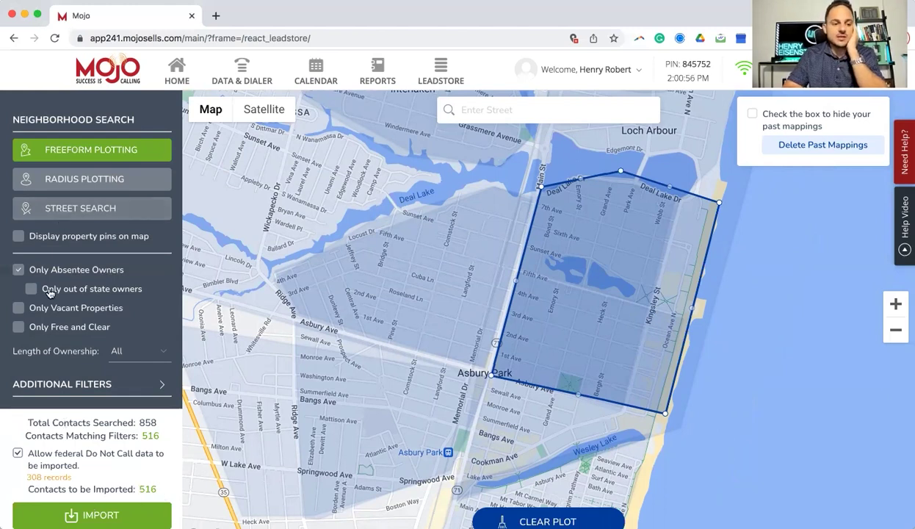
{"action": "left_click", "coordinate": [19, 271]}
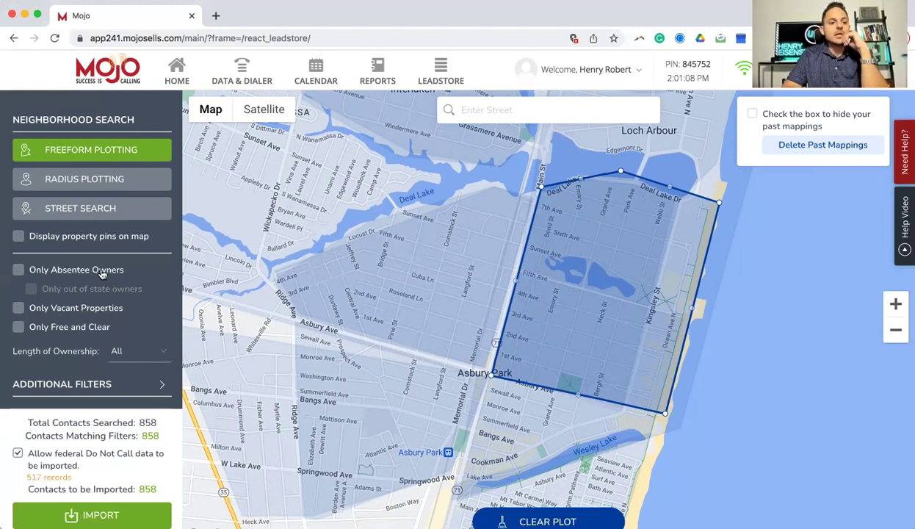
Plot a radius search over eastern Asbury Park instead, trying 0.42 miles and settling on 0.25 miles around Sunset Lake.
{"action": "left_click", "coordinate": [84, 179]}
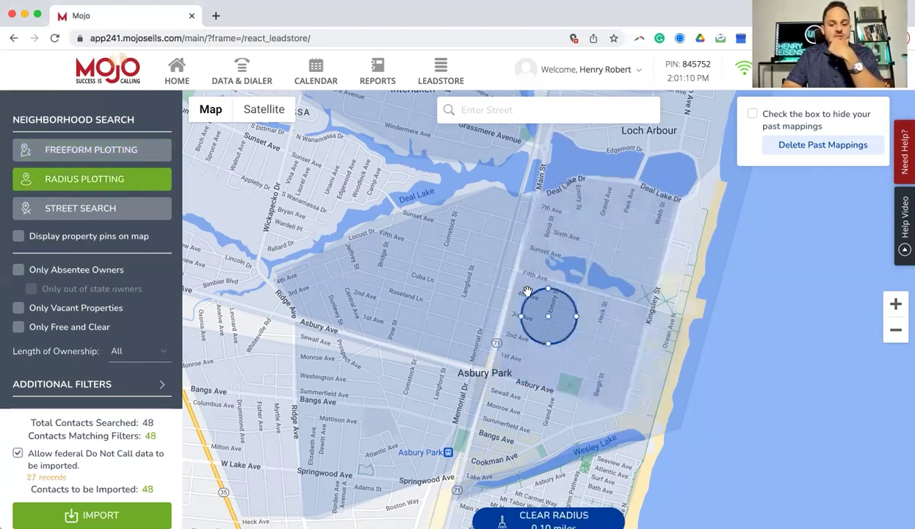
{"action": "left_click_drag", "start_coordinate": [578, 313], "coordinate": [668, 307]}
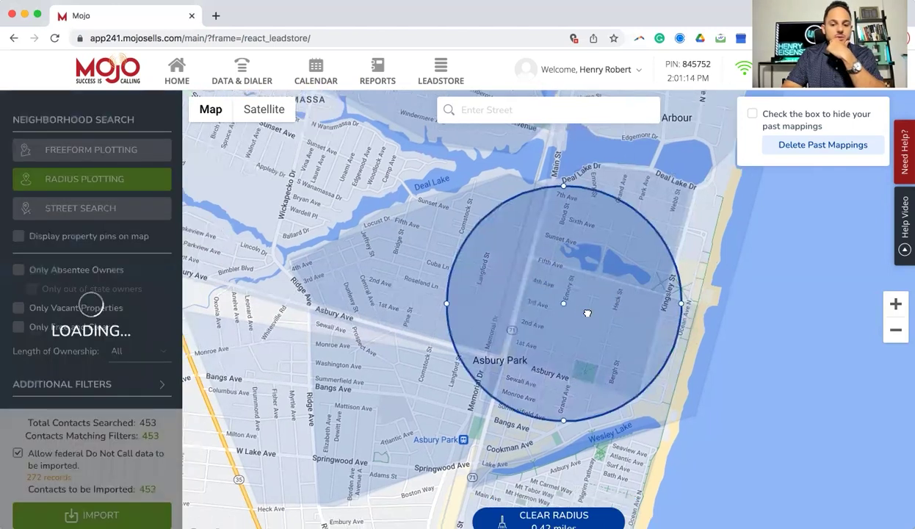
{"action": "left_click_drag", "start_coordinate": [617, 312], "coordinate": [615, 293]}
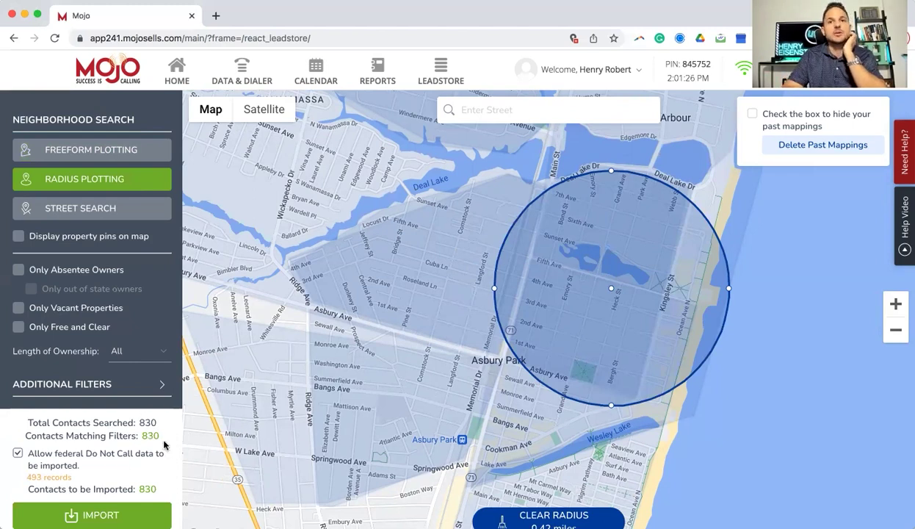
{"action": "left_click_drag", "start_coordinate": [680, 284], "coordinate": [663, 281]}
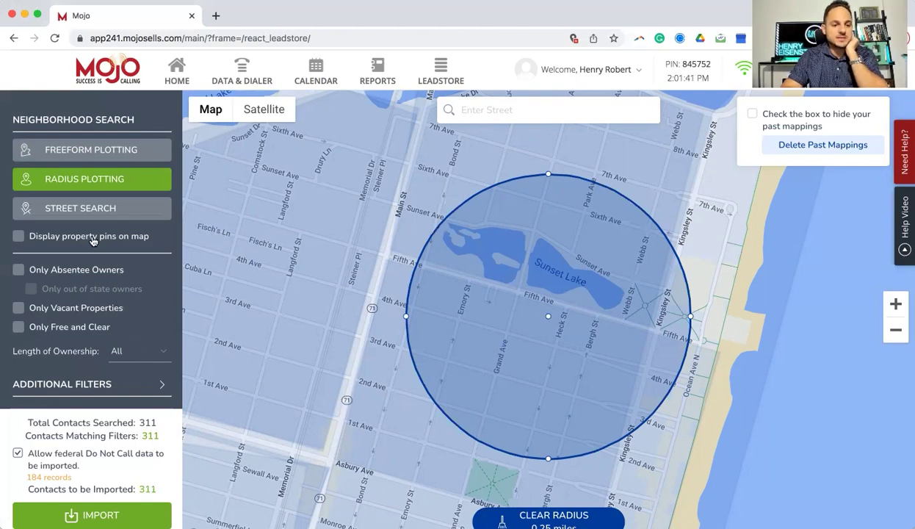
Switch back to freeform plotting and outline eastern Asbury Park between Deal Lake, the beachfront, Asbury Avenue and Main Street.
{"action": "left_click", "coordinate": [91, 149]}
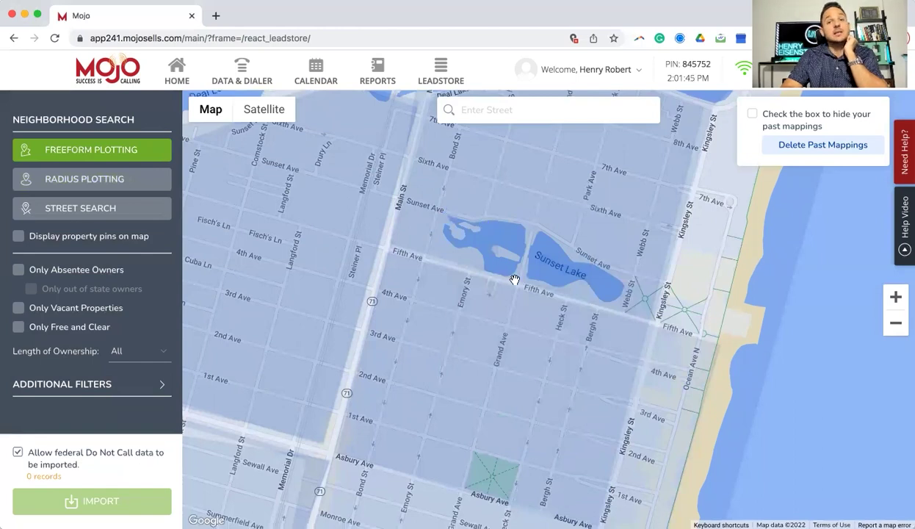
{"action": "left_click", "coordinate": [896, 321]}
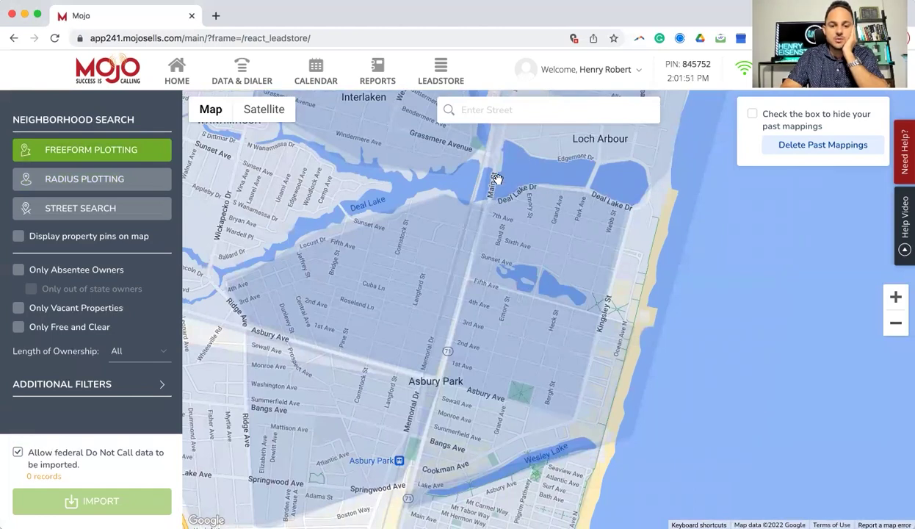
{"action": "left_click", "coordinate": [489, 185]}
{"action": "left_click", "coordinate": [550, 176]}
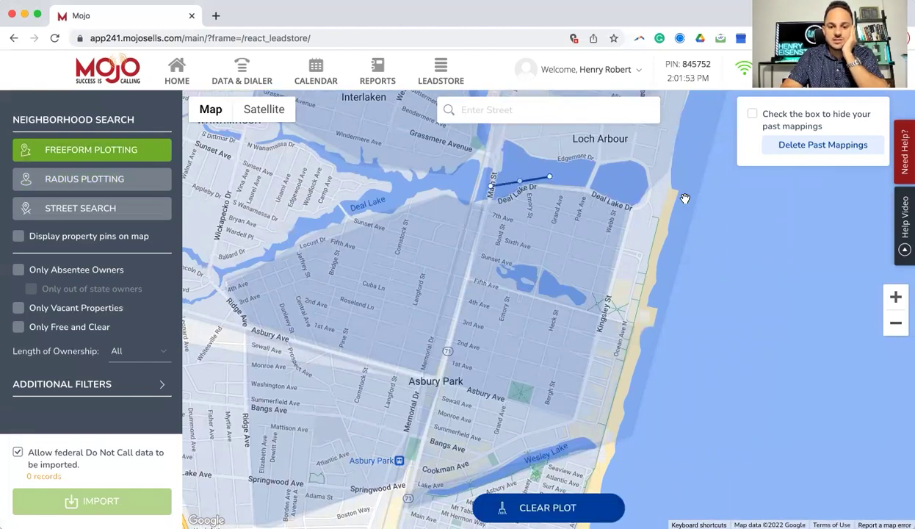
{"action": "left_click", "coordinate": [663, 203]}
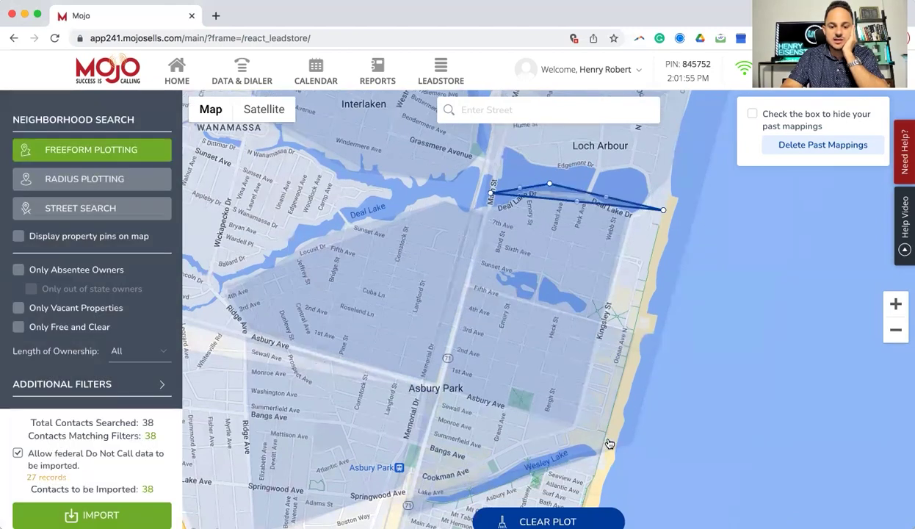
{"action": "left_click", "coordinate": [608, 438]}
{"action": "left_click", "coordinate": [441, 394]}
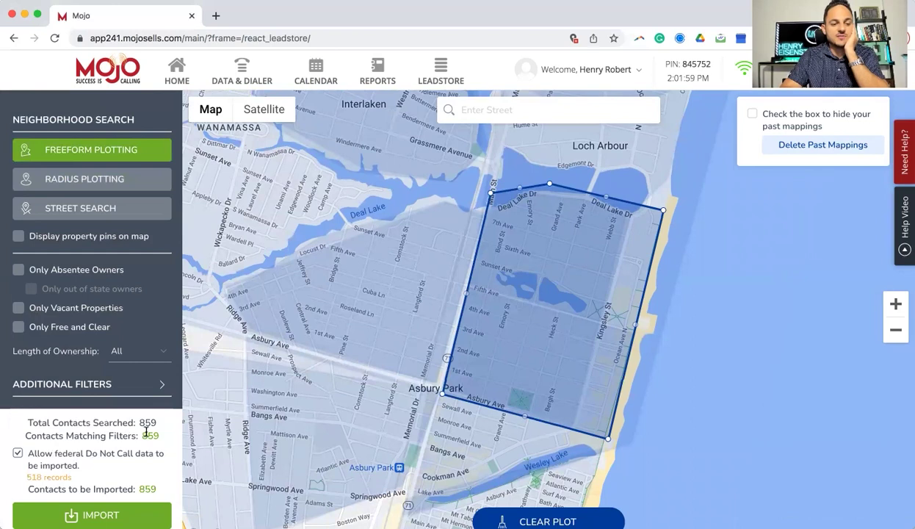
Try the absentee, out-of-state and vacant property filters on the plotted area, leaving only Only Vacant Properties enabled.
{"action": "left_click", "coordinate": [18, 271]}
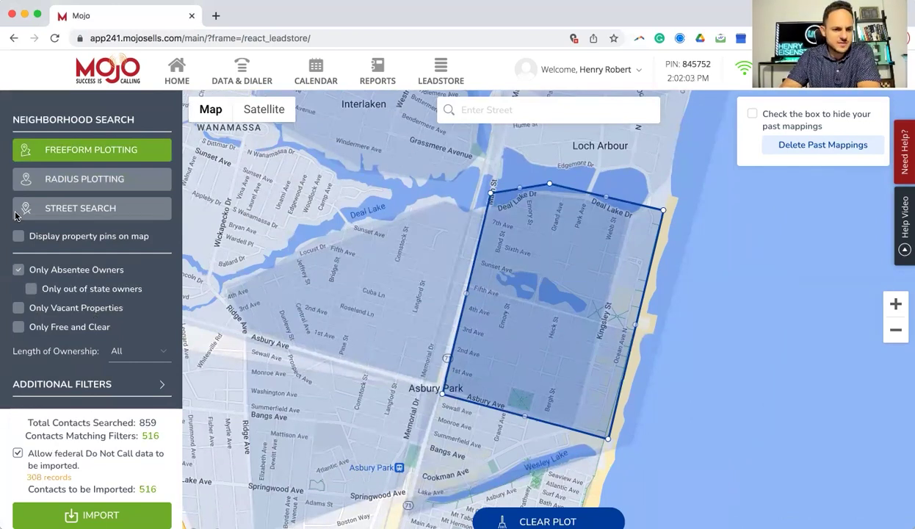
{"action": "left_click", "coordinate": [31, 290]}
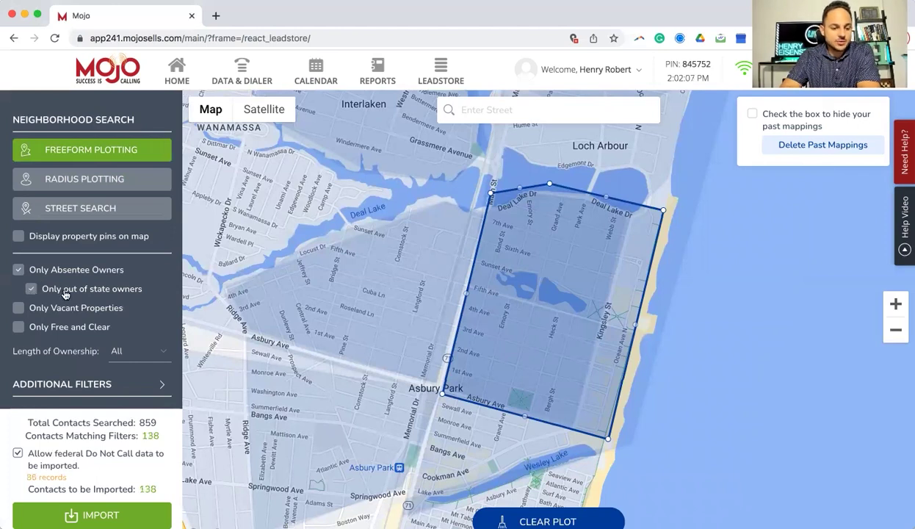
{"action": "left_click", "coordinate": [19, 309]}
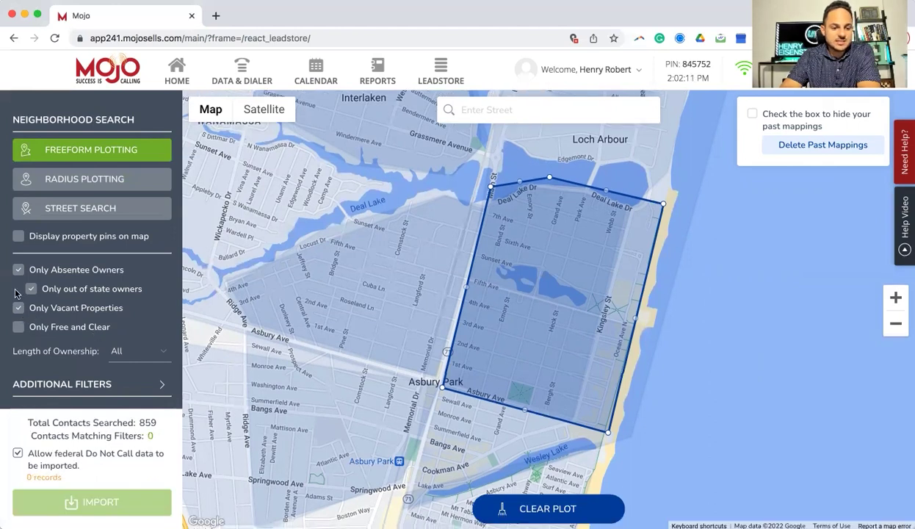
{"action": "left_click", "coordinate": [18, 270]}
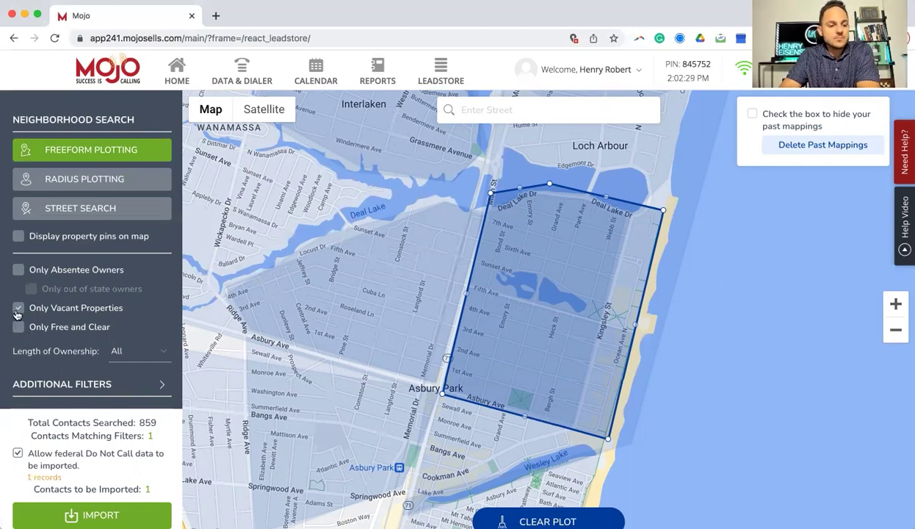
Filter the plotted area to free-and-clear properties with absentee owners, start importing the matches and accept the Do Not Call alert.
{"action": "left_click", "coordinate": [17, 330]}
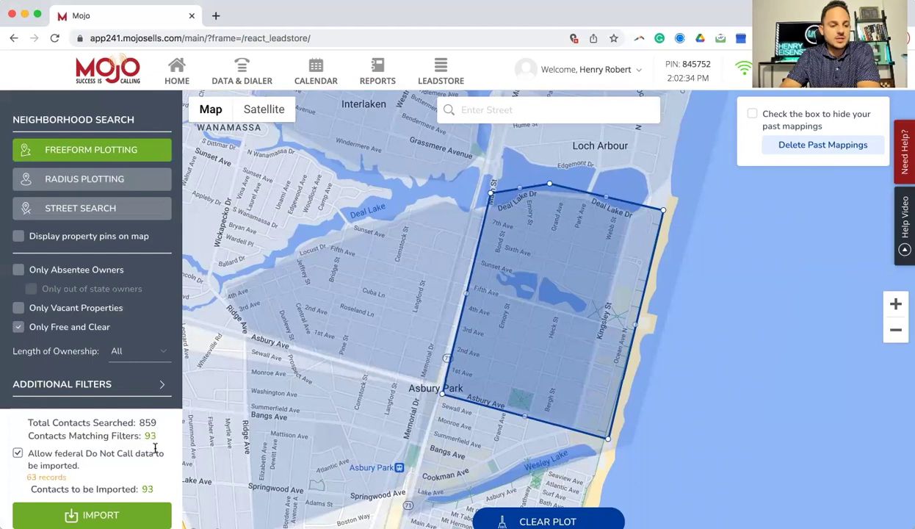
{"action": "left_click", "coordinate": [19, 271]}
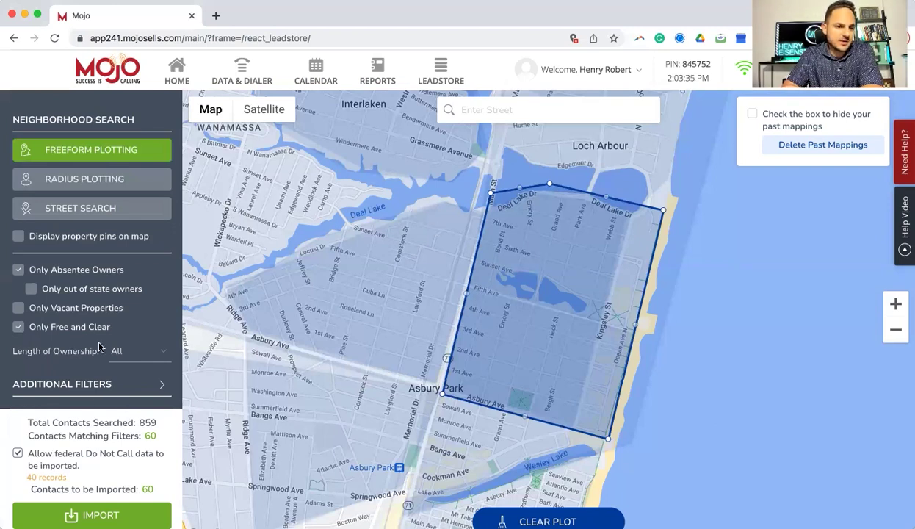
{"action": "scroll", "coordinate": [93, 337], "scroll_direction": "down", "scroll_amount": 1}
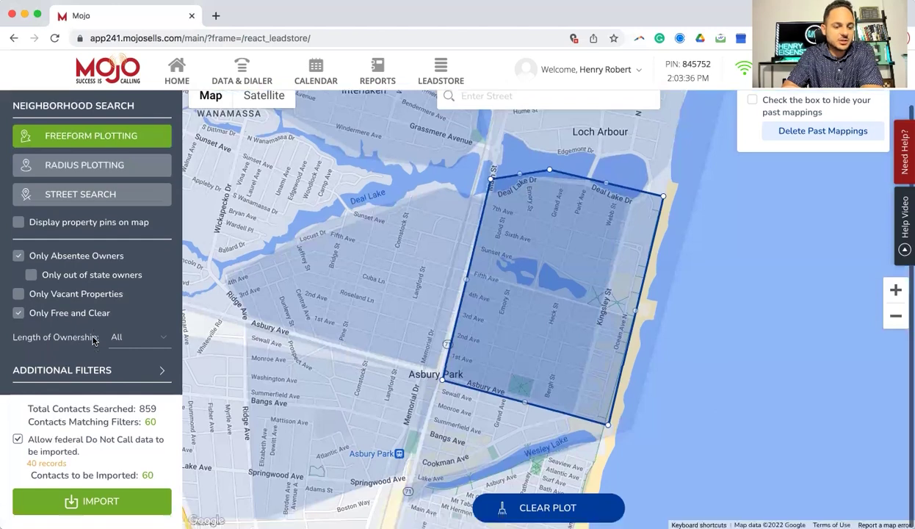
{"action": "left_click", "coordinate": [101, 489]}
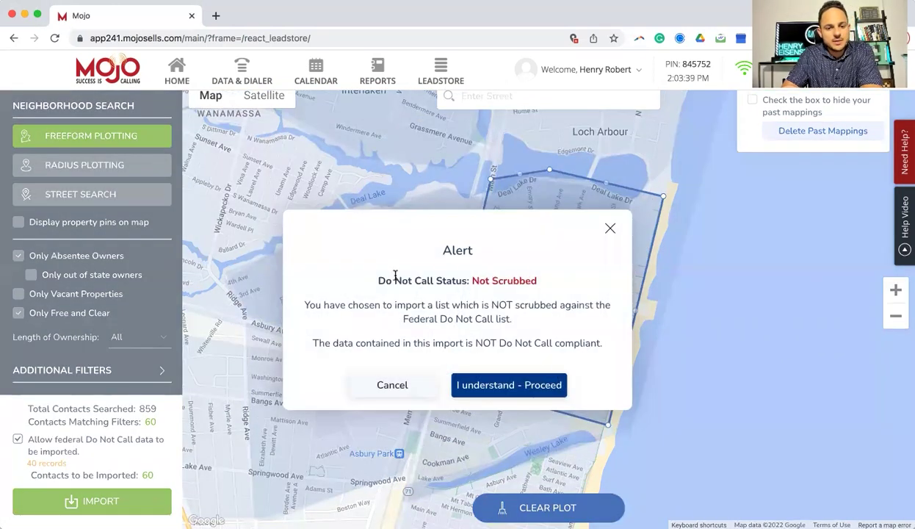
{"action": "left_click", "coordinate": [500, 379]}
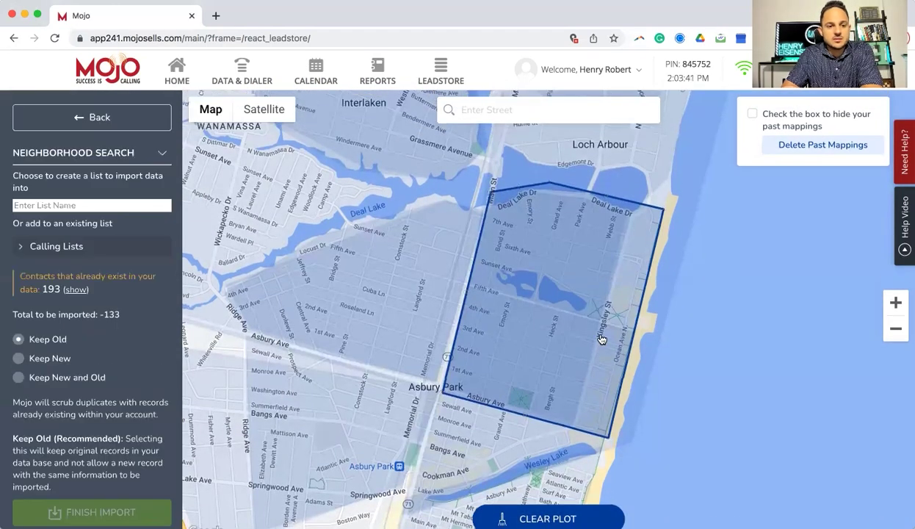
Import the contacts into a new list named Asbury - NE CP, using Keep New and Old for duplicates.
{"action": "left_click", "coordinate": [53, 377]}
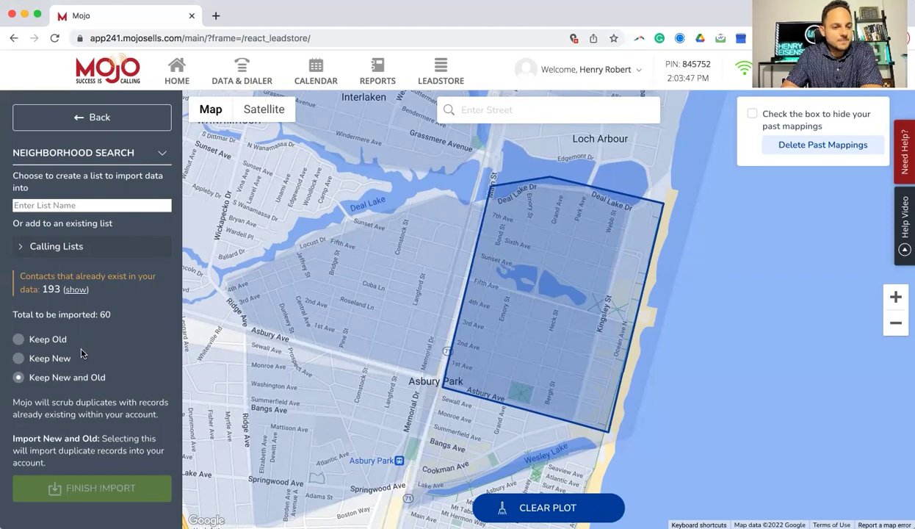
{"action": "left_click", "coordinate": [45, 340]}
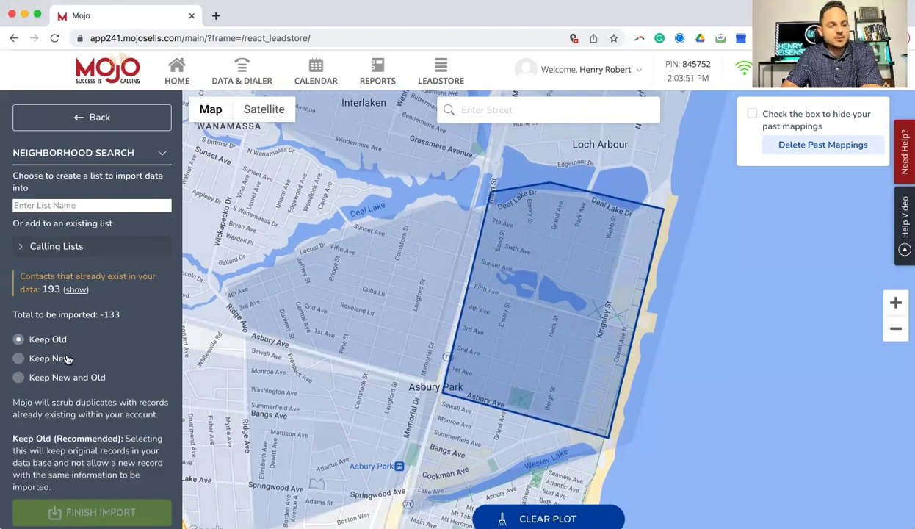
{"action": "left_click", "coordinate": [56, 377]}
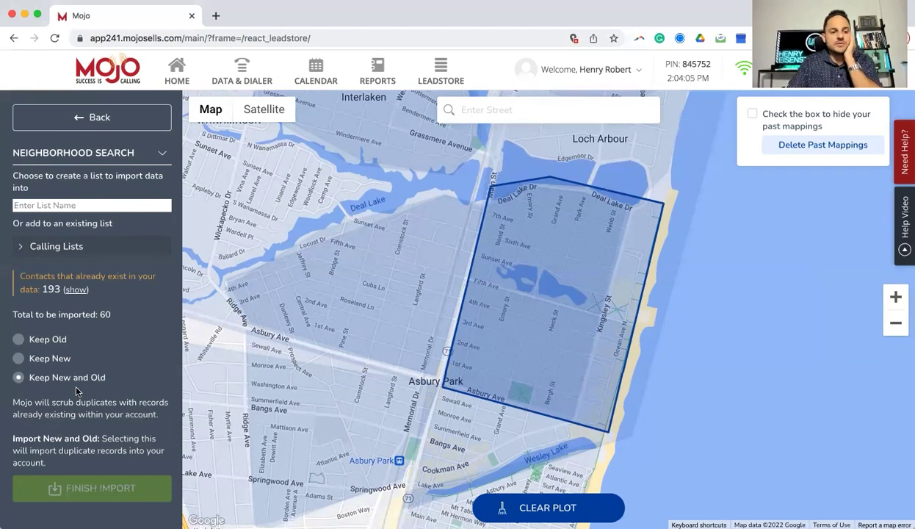
{"action": "left_click", "coordinate": [77, 205]}
{"action": "type", "text": "Asbury - "}
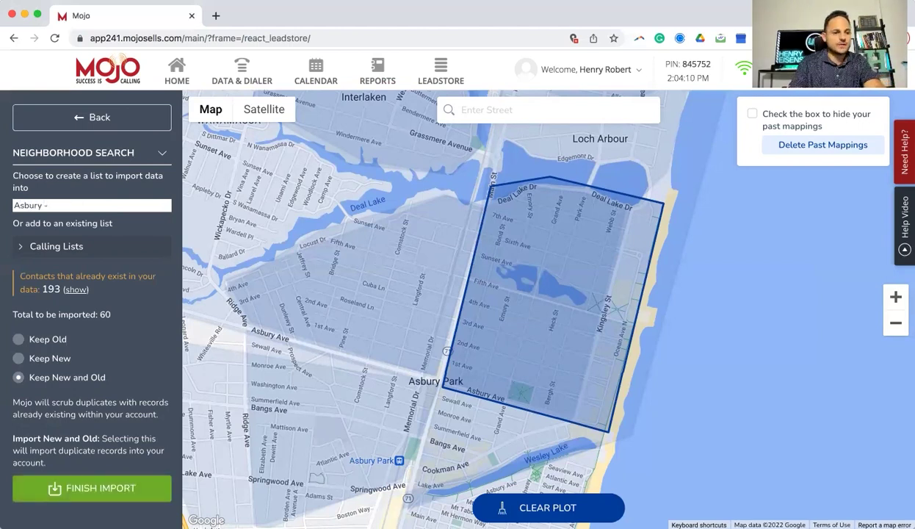
{"action": "type", "text": "NE CP"}
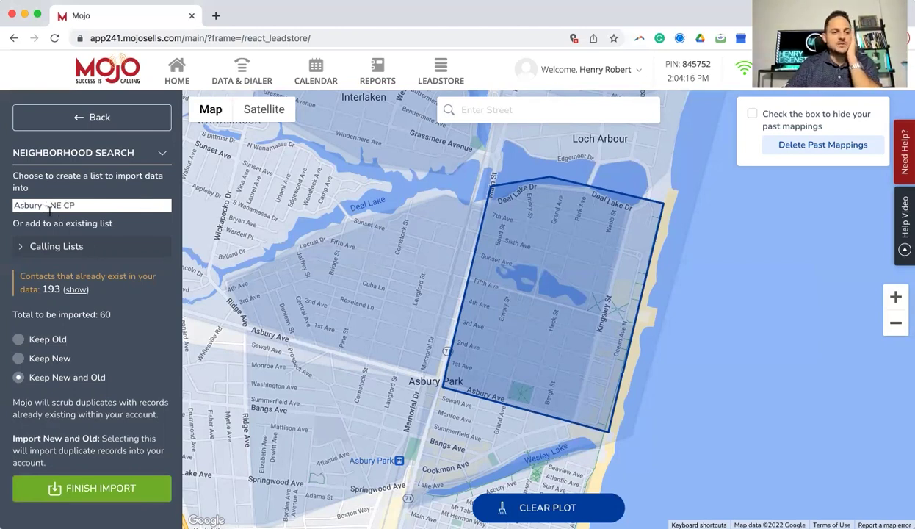
{"action": "left_click", "coordinate": [89, 488]}
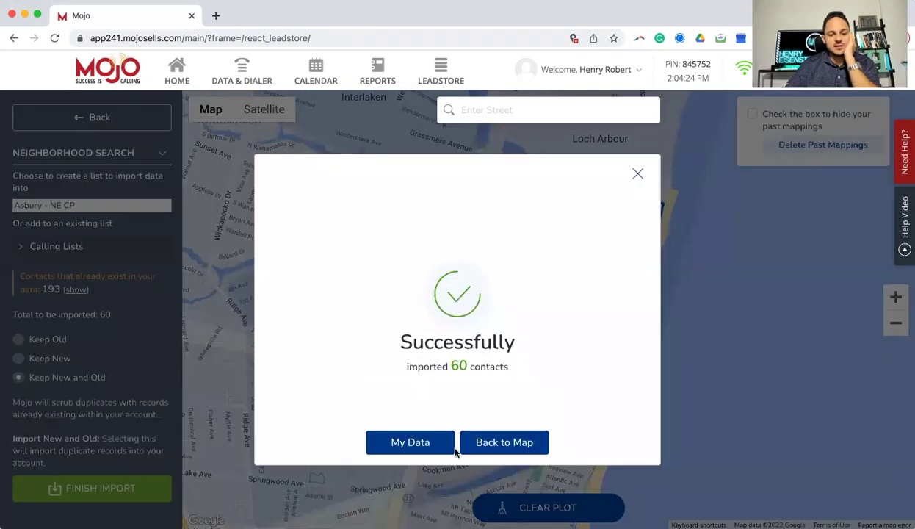
Go to the imported data, look through the contacts and select the Asbury - NE CP calling list.
{"action": "left_click", "coordinate": [404, 443]}
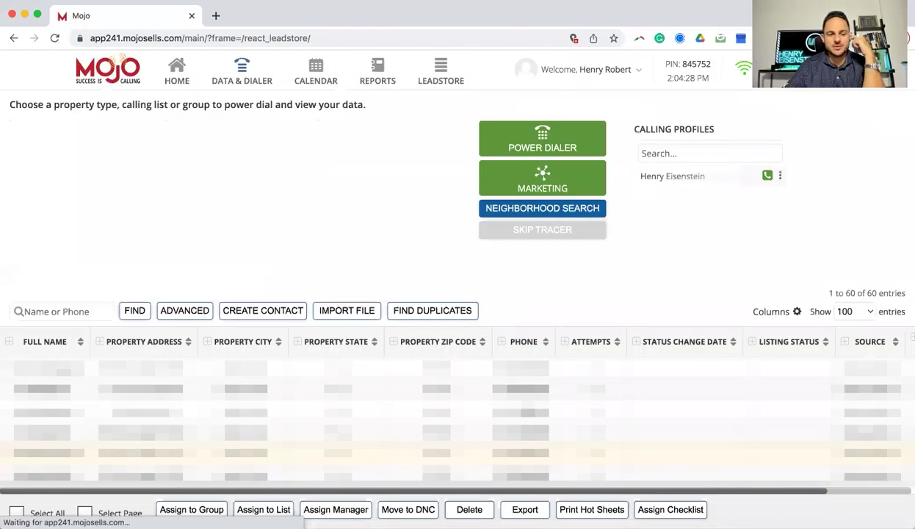
{"action": "scroll", "coordinate": [457, 280], "scroll_direction": "down", "scroll_amount": 10}
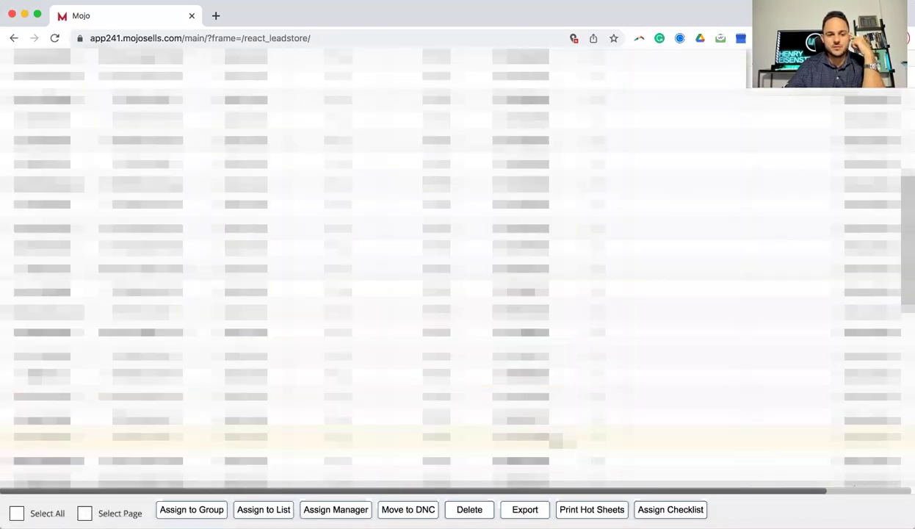
{"action": "scroll", "coordinate": [458, 279], "scroll_direction": "up", "scroll_amount": 10}
{"action": "scroll", "coordinate": [457, 279], "scroll_direction": "down", "scroll_amount": 10}
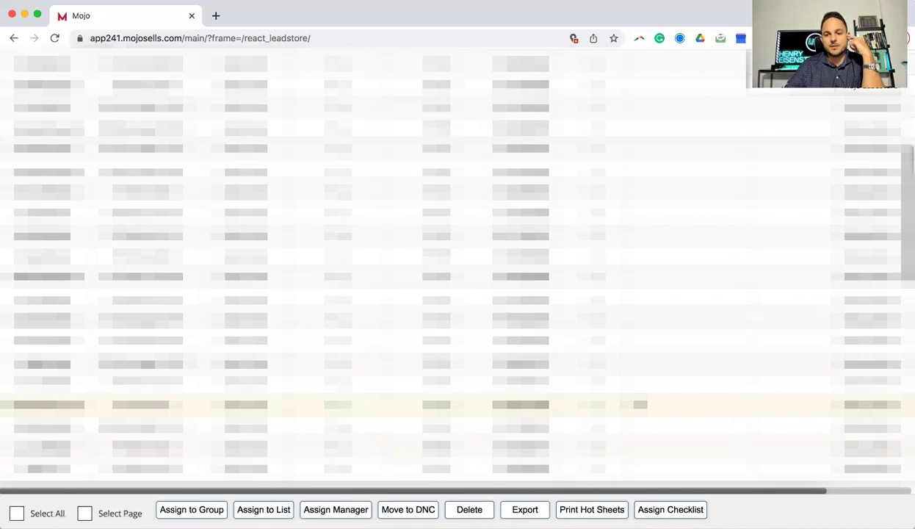
{"action": "scroll", "coordinate": [551, 315], "scroll_direction": "up", "scroll_amount": 10}
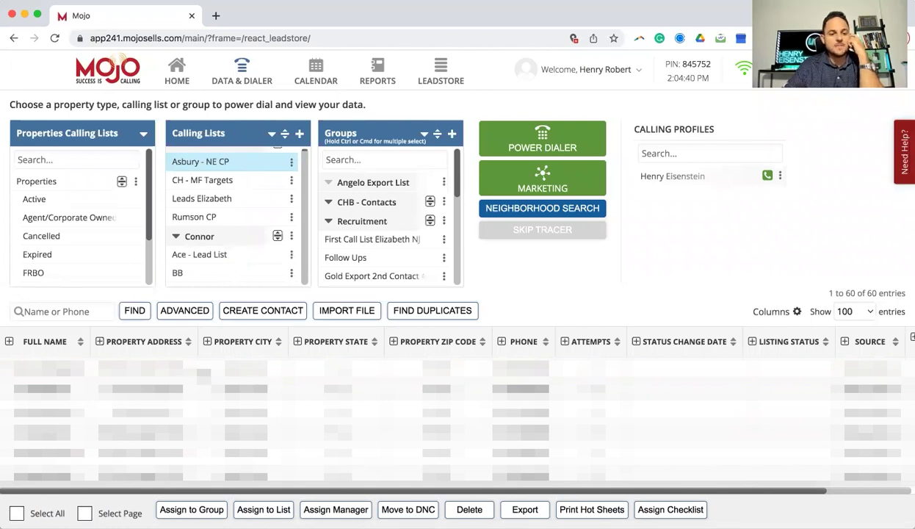
{"action": "left_click", "coordinate": [16, 513]}
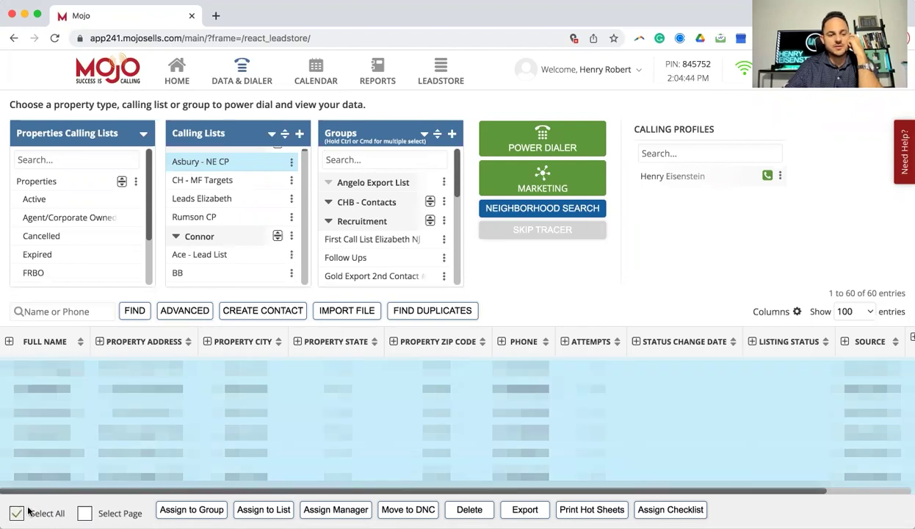
{"action": "left_click", "coordinate": [185, 167]}
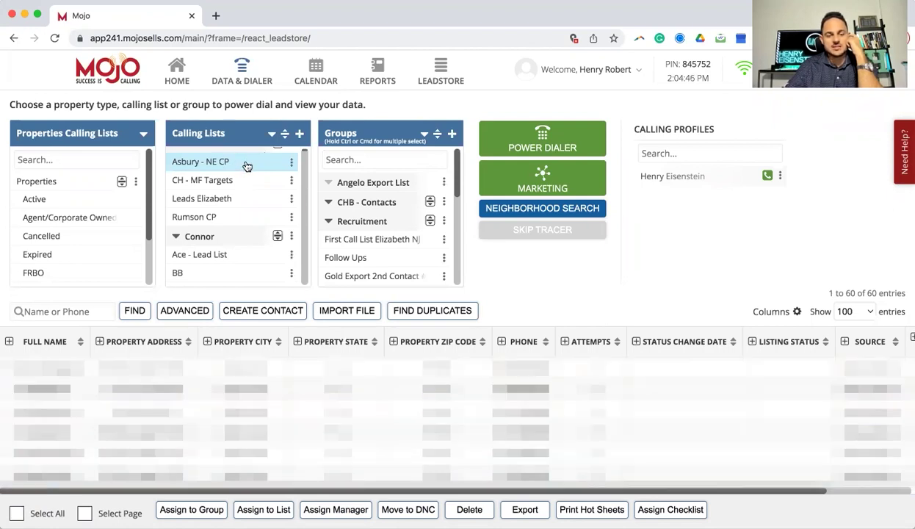
Open the Power Dialer settings for the Asbury - NE CP list and review the voicemail message and number-of-rings options.
{"action": "left_click", "coordinate": [547, 142]}
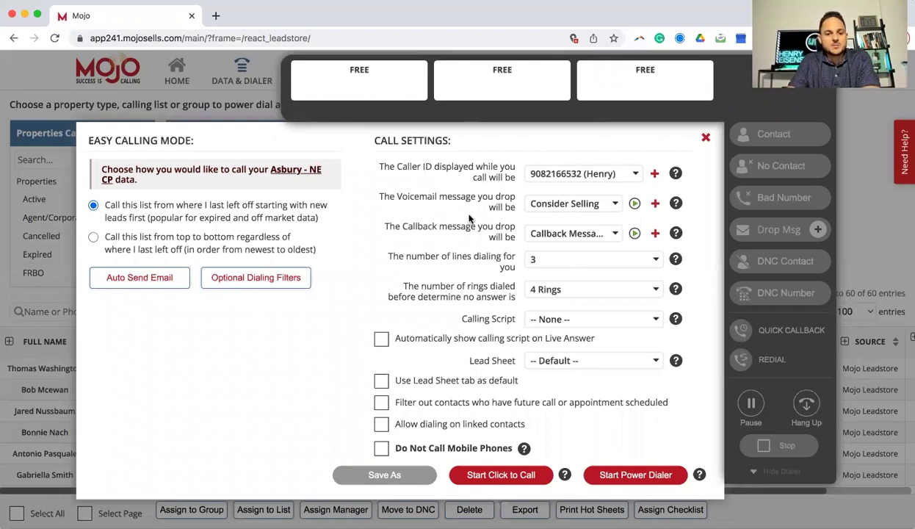
{"action": "left_click", "coordinate": [615, 206]}
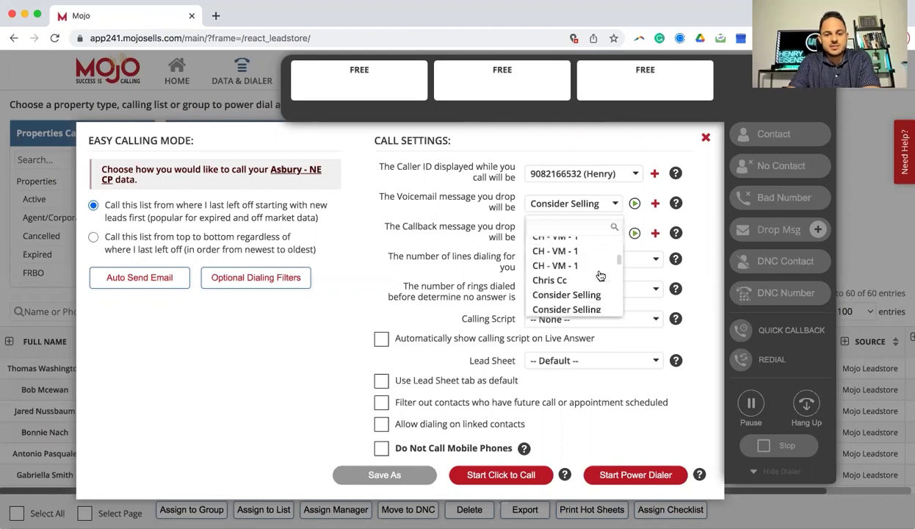
{"action": "scroll", "coordinate": [600, 276], "scroll_direction": "down", "scroll_amount": 10}
{"action": "scroll", "coordinate": [600, 275], "scroll_direction": "up", "scroll_amount": 3}
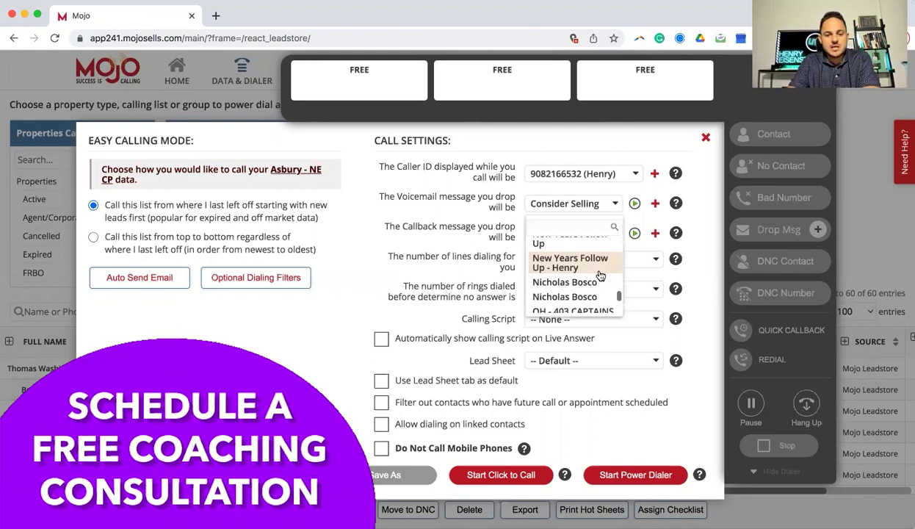
{"action": "scroll", "coordinate": [595, 293], "scroll_direction": "down", "scroll_amount": 3}
{"action": "left_click", "coordinate": [552, 204]}
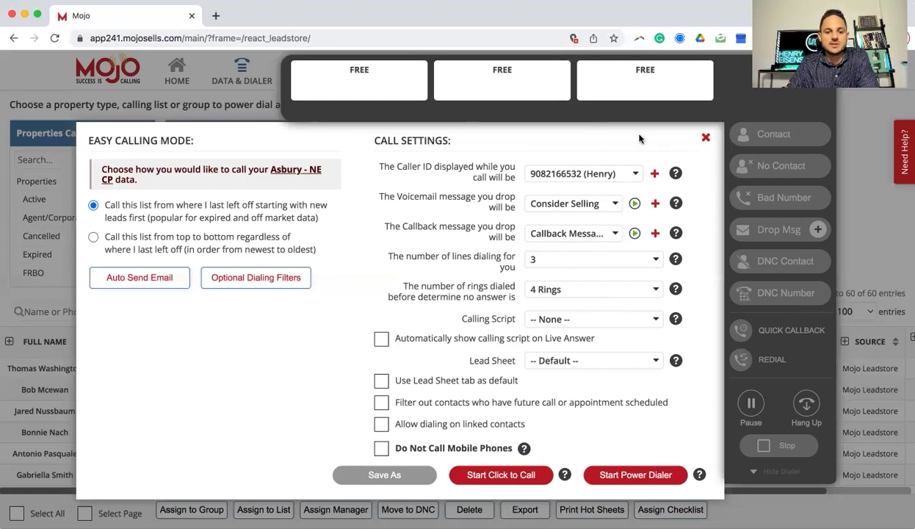
{"action": "left_click", "coordinate": [556, 294]}
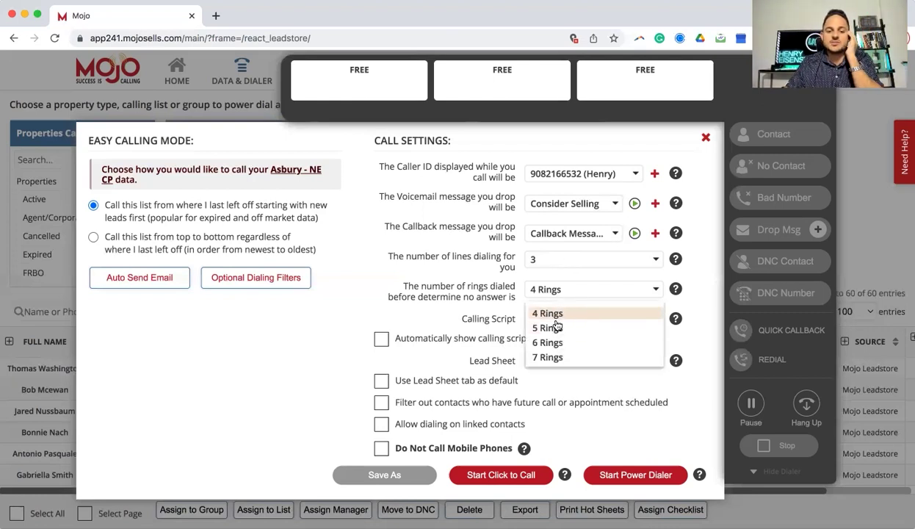
{"action": "left_click", "coordinate": [483, 298]}
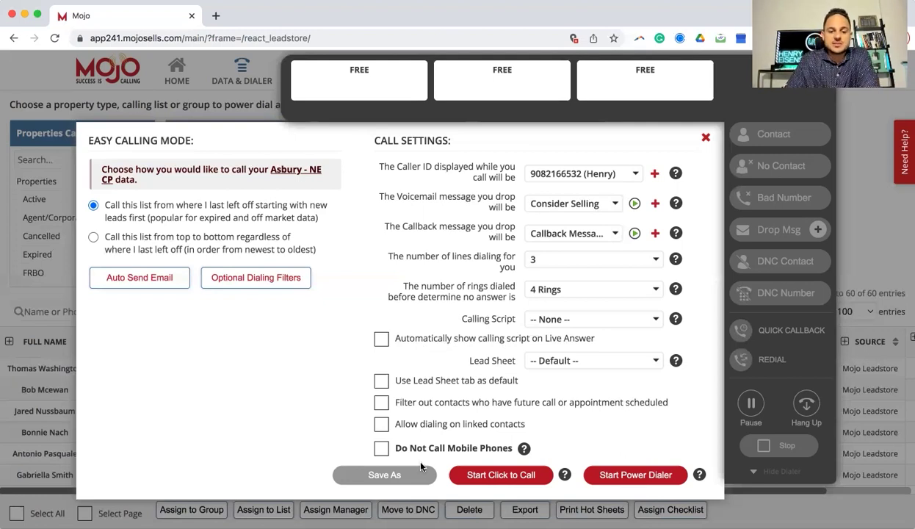
Start the Power Dialer with the current call settings, accept the dial list preview and begin the dialing session.
{"action": "left_click", "coordinate": [636, 475]}
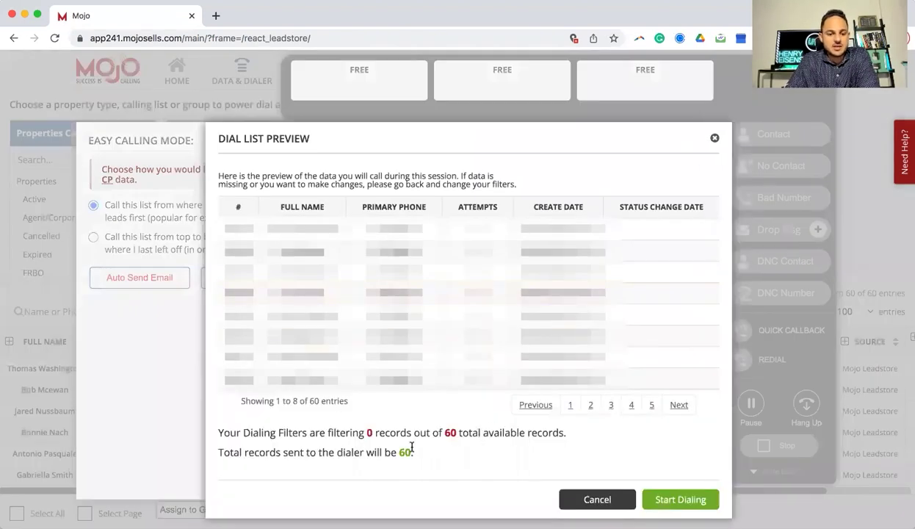
{"action": "left_click", "coordinate": [679, 499]}
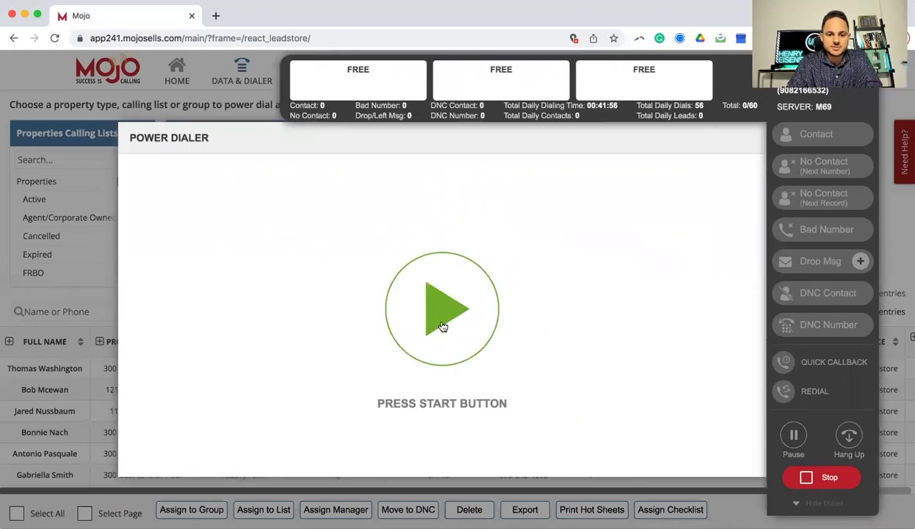
{"action": "left_click", "coordinate": [443, 326]}
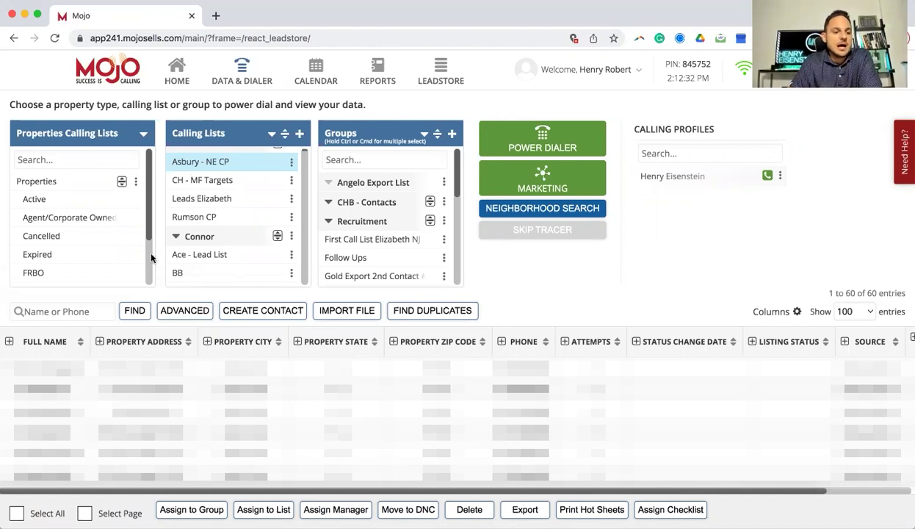
View the Expired and FRBO property lists and look through the available property types and calling lists.
{"action": "left_click", "coordinate": [61, 256]}
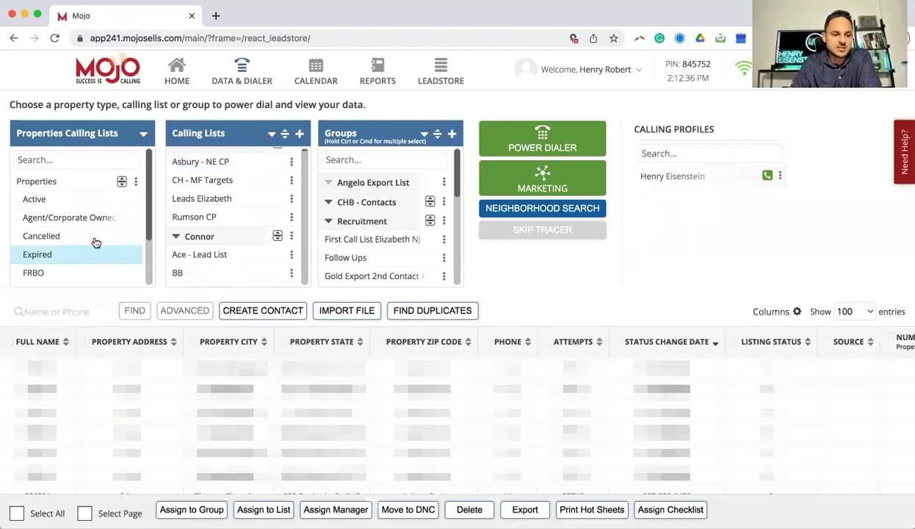
{"action": "left_click", "coordinate": [57, 274]}
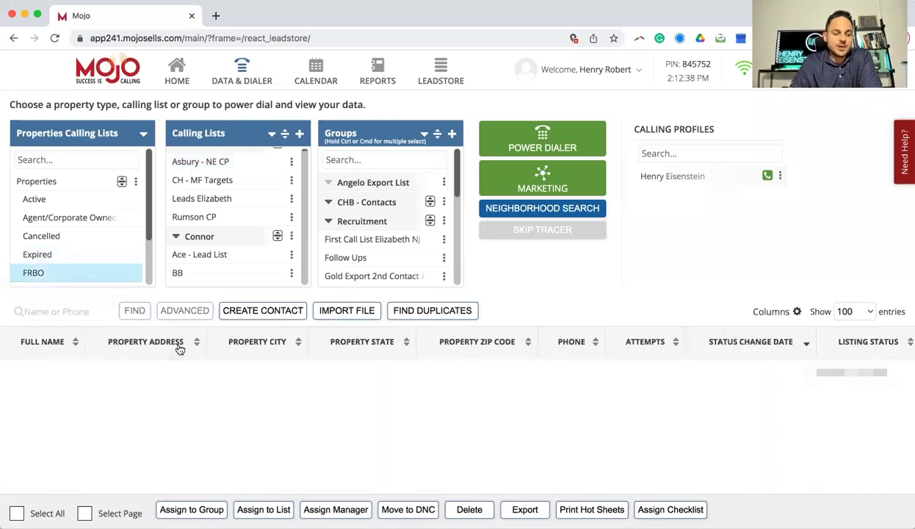
{"action": "scroll", "coordinate": [93, 248], "scroll_direction": "down", "scroll_amount": 1}
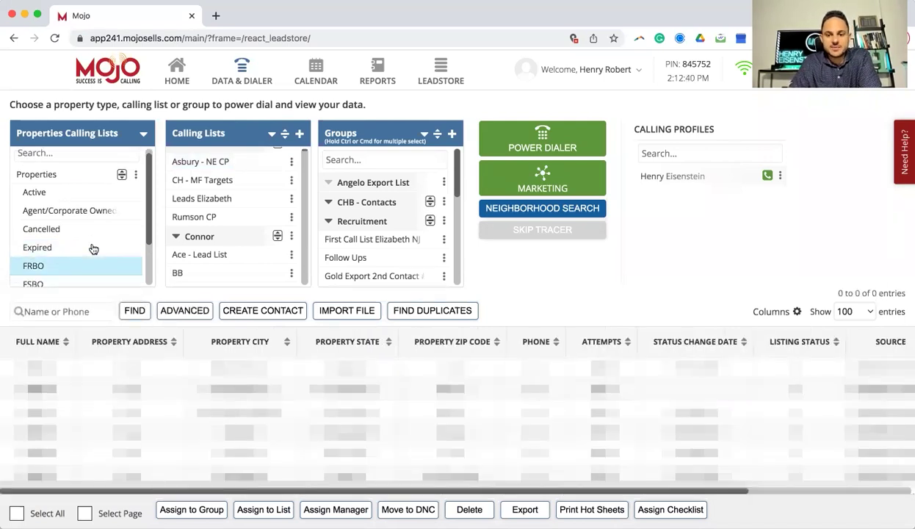
{"action": "scroll", "coordinate": [93, 249], "scroll_direction": "down", "scroll_amount": 3}
{"action": "scroll", "coordinate": [92, 246], "scroll_direction": "up", "scroll_amount": 5}
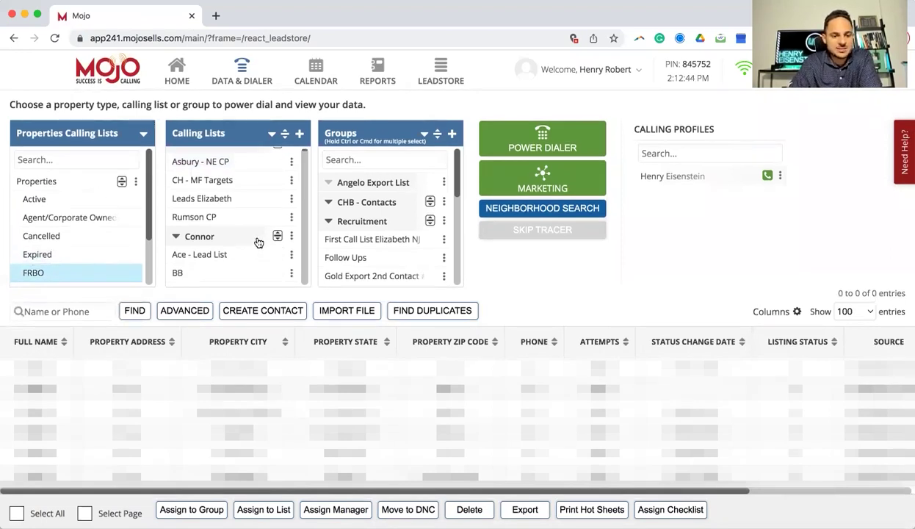
{"action": "scroll", "coordinate": [259, 241], "scroll_direction": "down", "scroll_amount": 3}
{"action": "scroll", "coordinate": [260, 240], "scroll_direction": "up", "scroll_amount": 5}
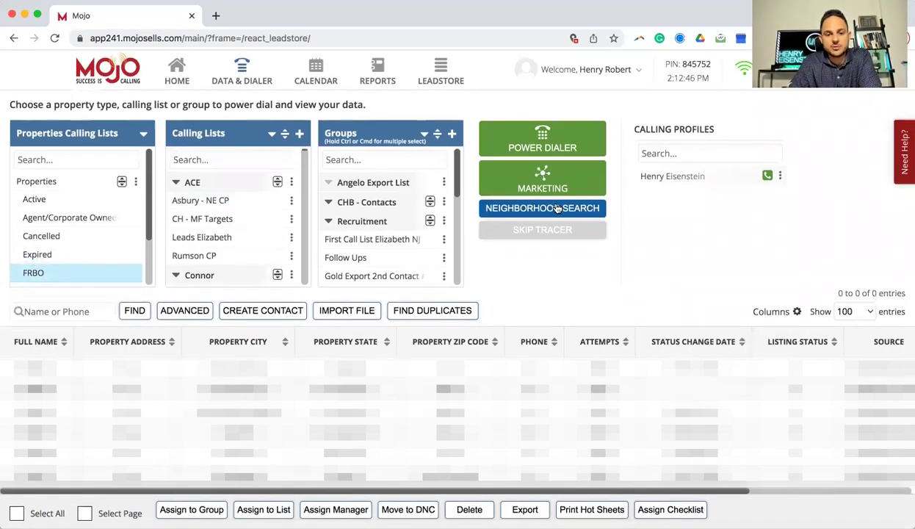